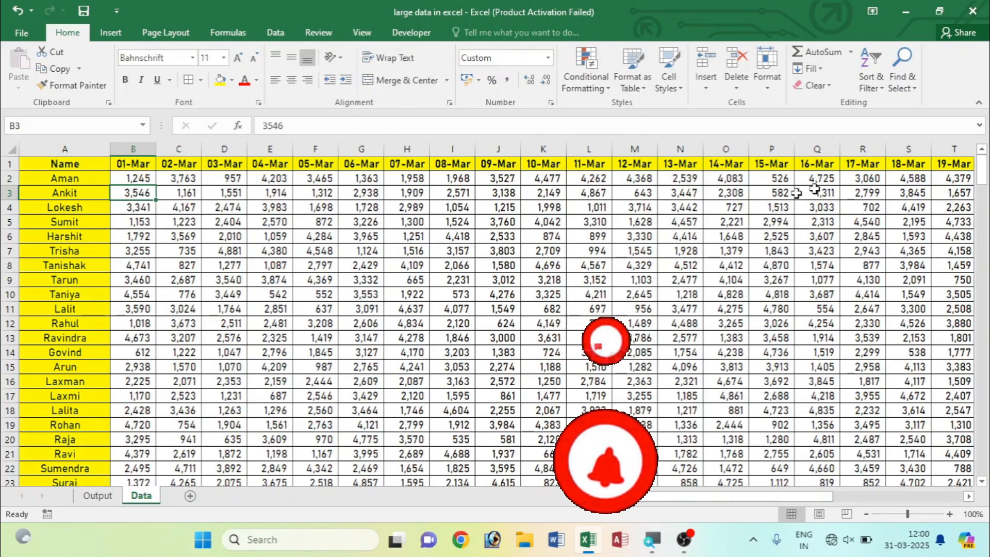
- Look over the full extent of the Data sheet's table and compare it with the empty grid on the Output sheet
left_click_drag(982, 178, 980, 436)
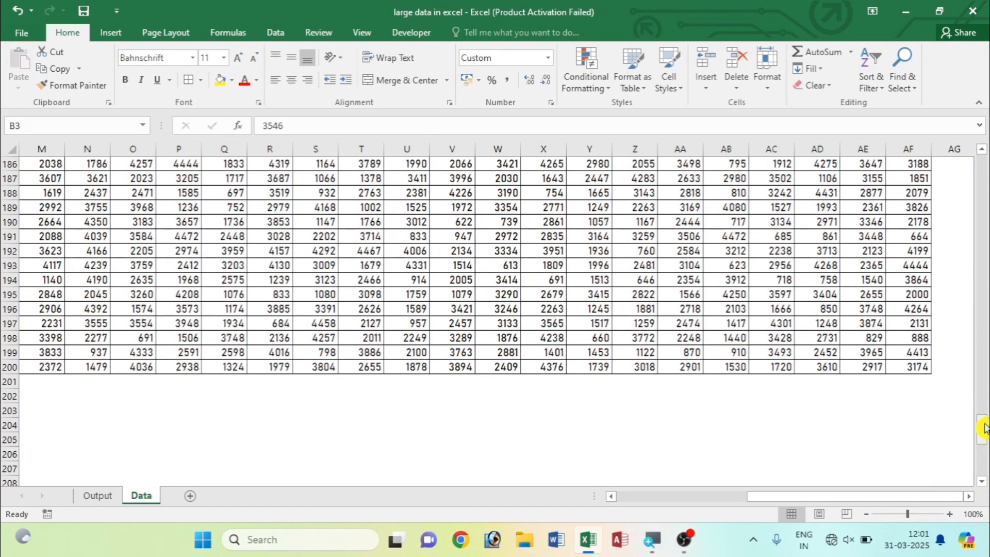
left_click_drag(985, 425, 964, 150)
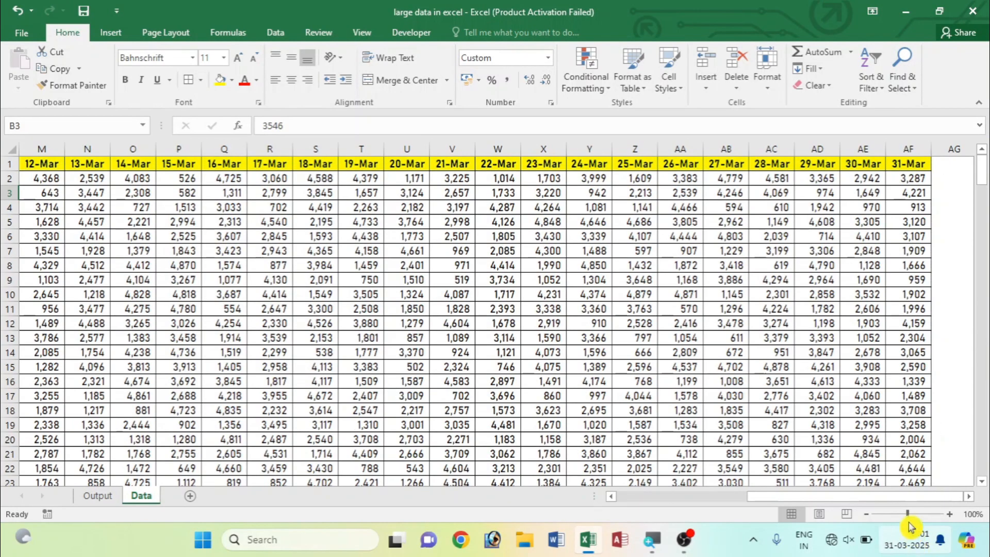
left_click_drag(909, 496, 650, 487)
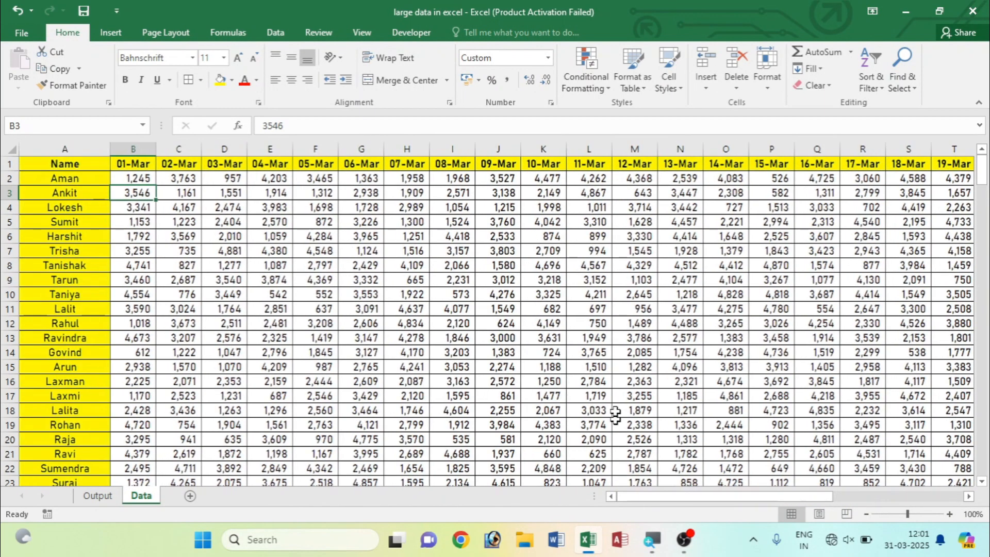
left_click(98, 495)
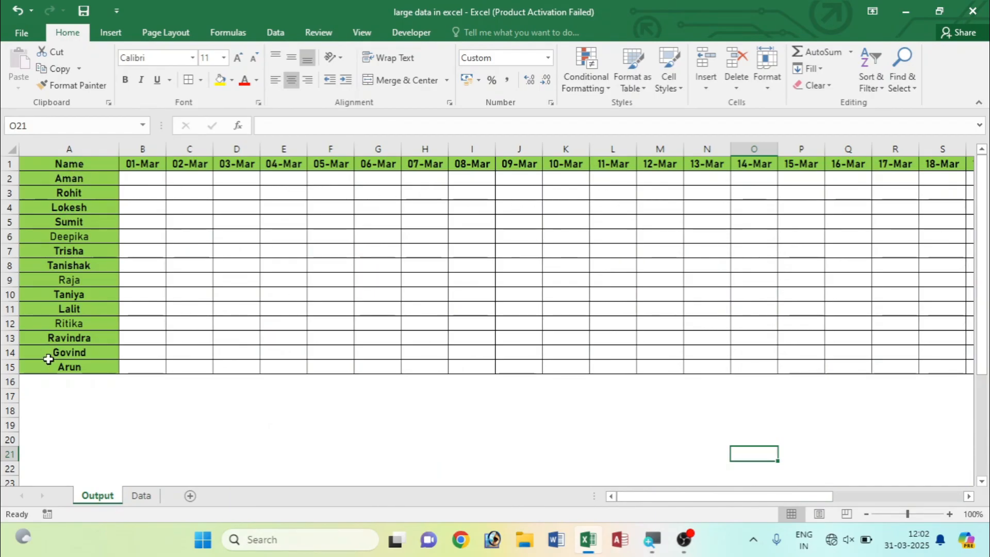
left_click(134, 180)
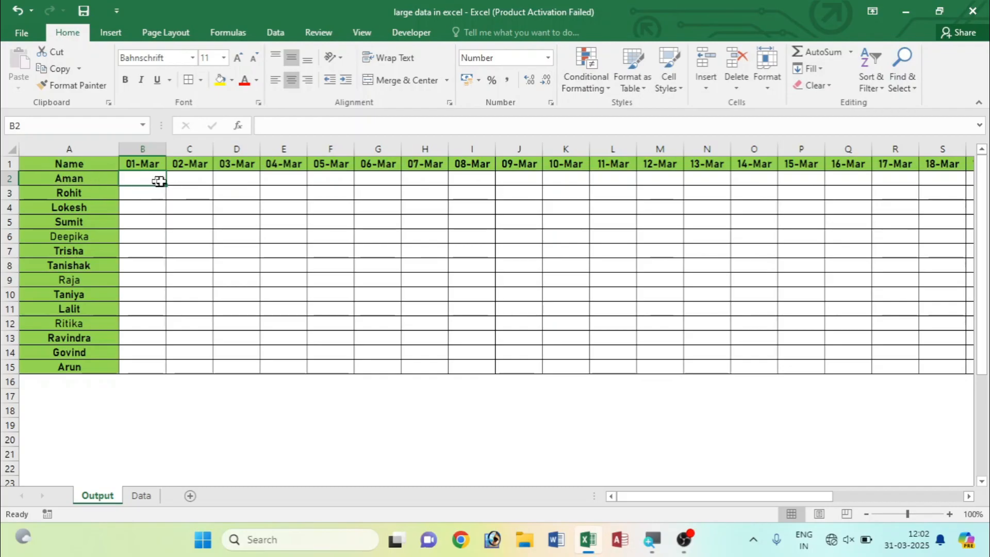
left_click(147, 496)
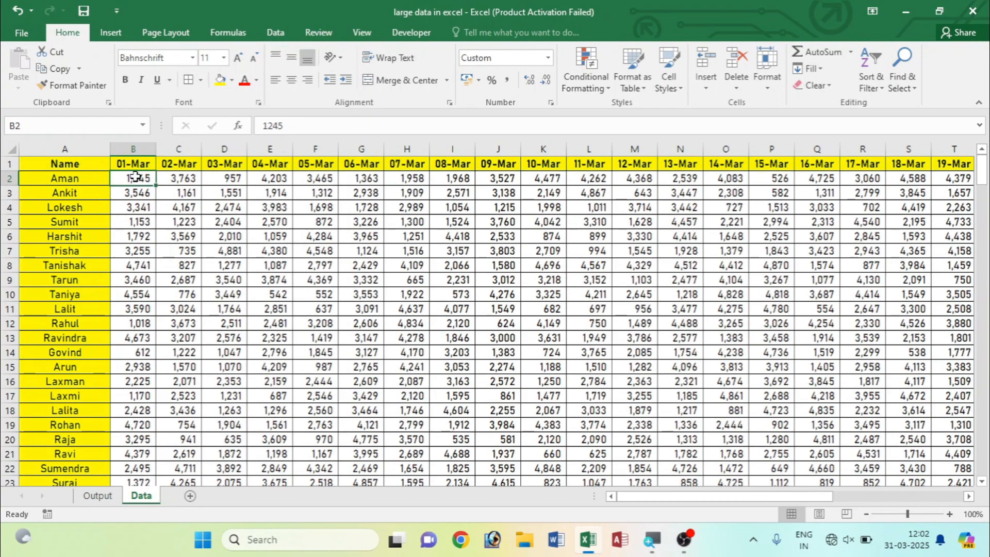
left_click(98, 495)
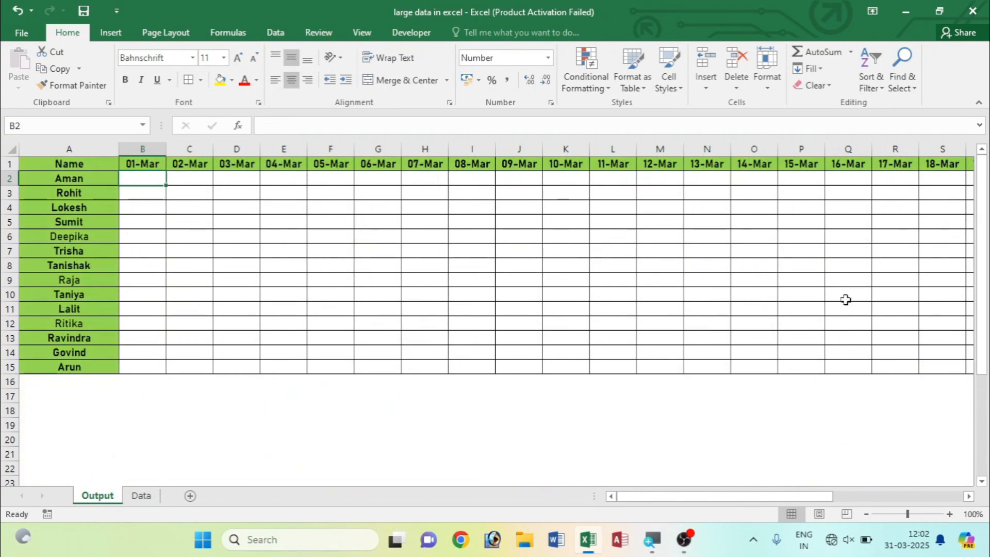
- Start a VLOOKUP formula in cell B2 of the Output sheet with A2 as the lookup value
type("=")
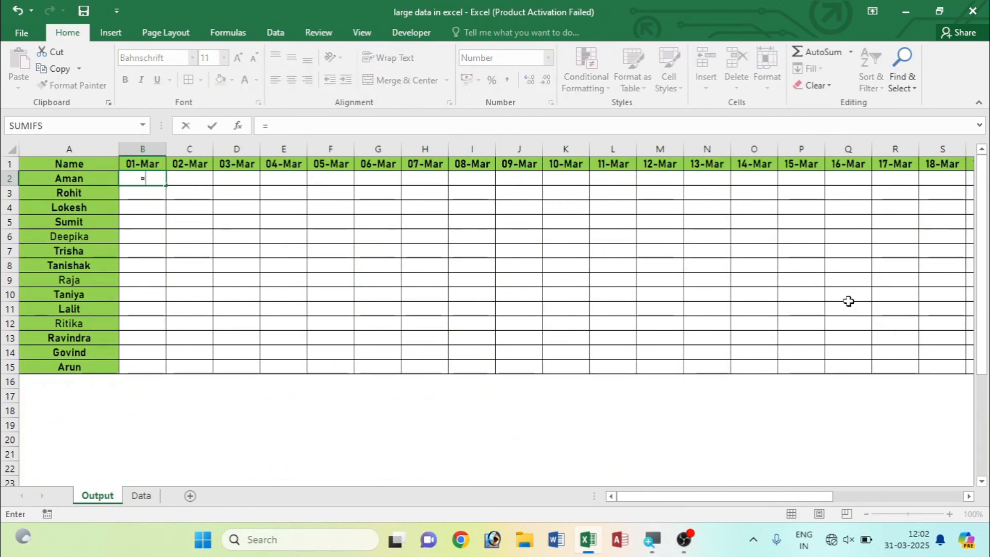
type("vlo")
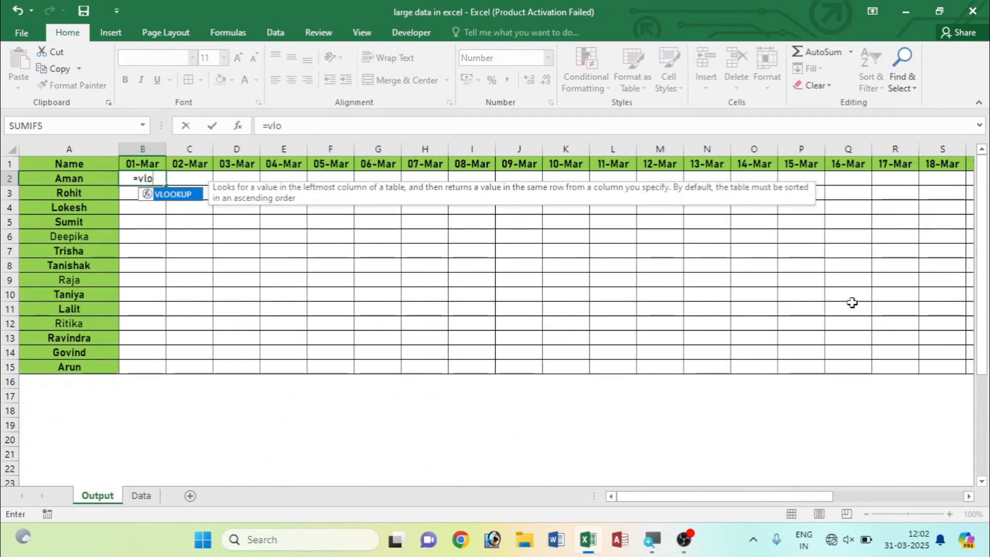
key("Tab")
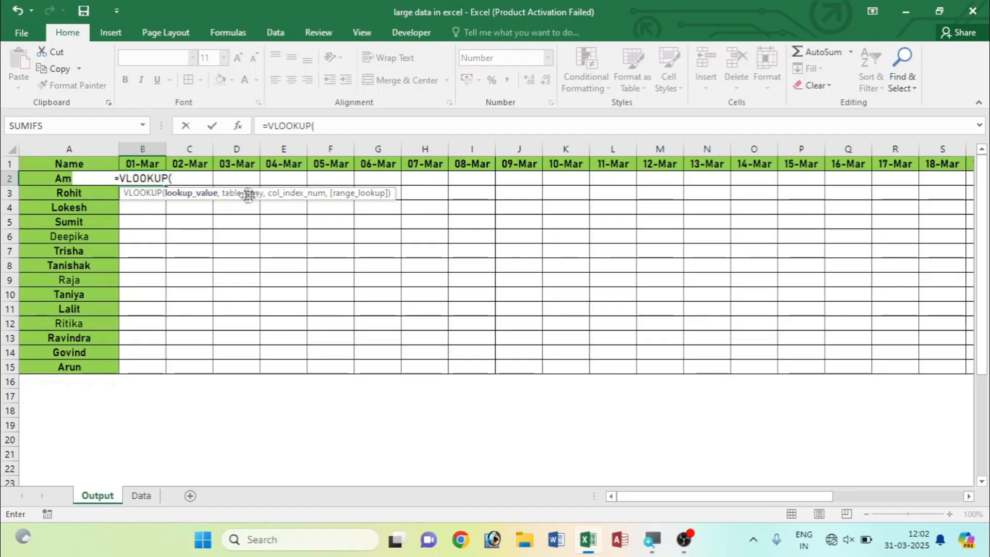
left_click(47, 179)
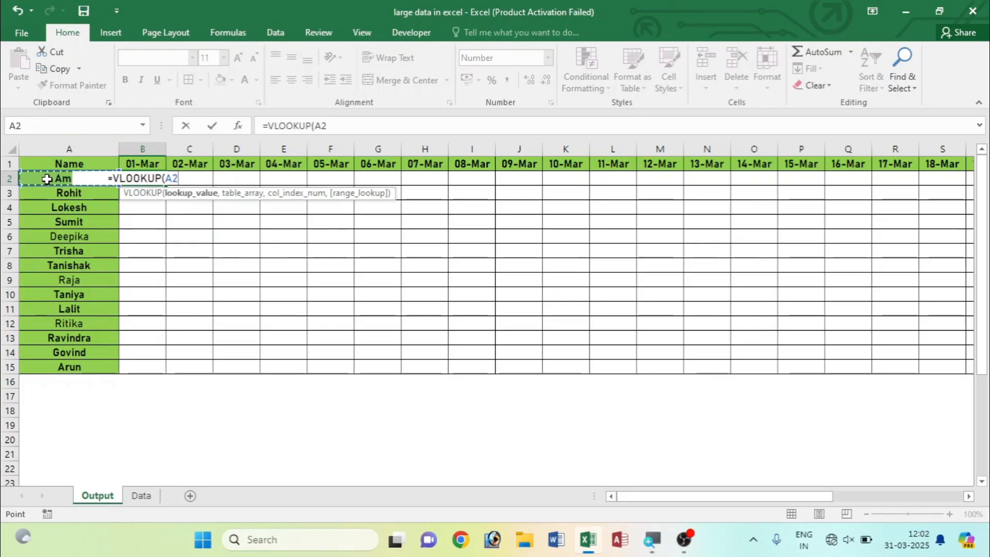
type(",")
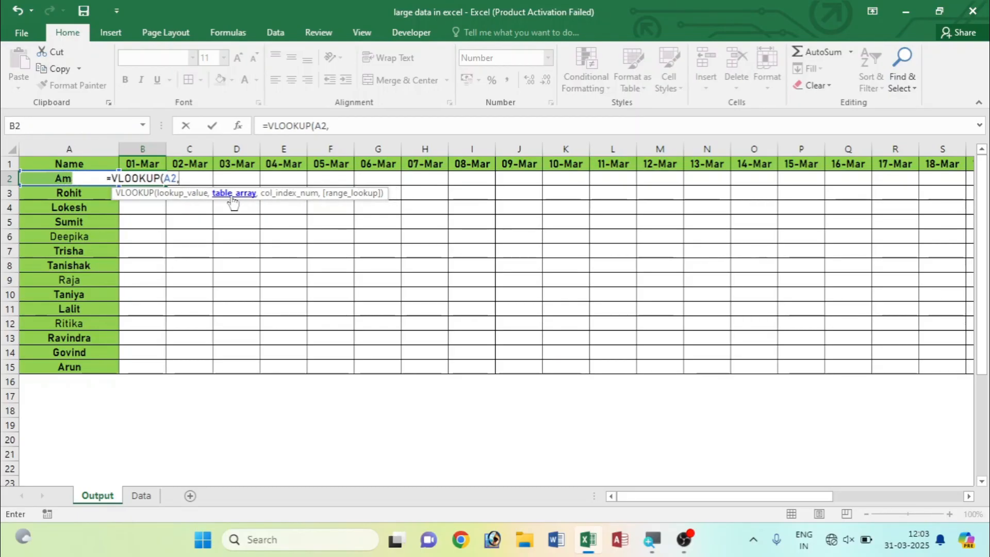
- Set the VLOOKUP table array to the whole table on the Data sheet, Data!A1:AF200
left_click(141, 503)
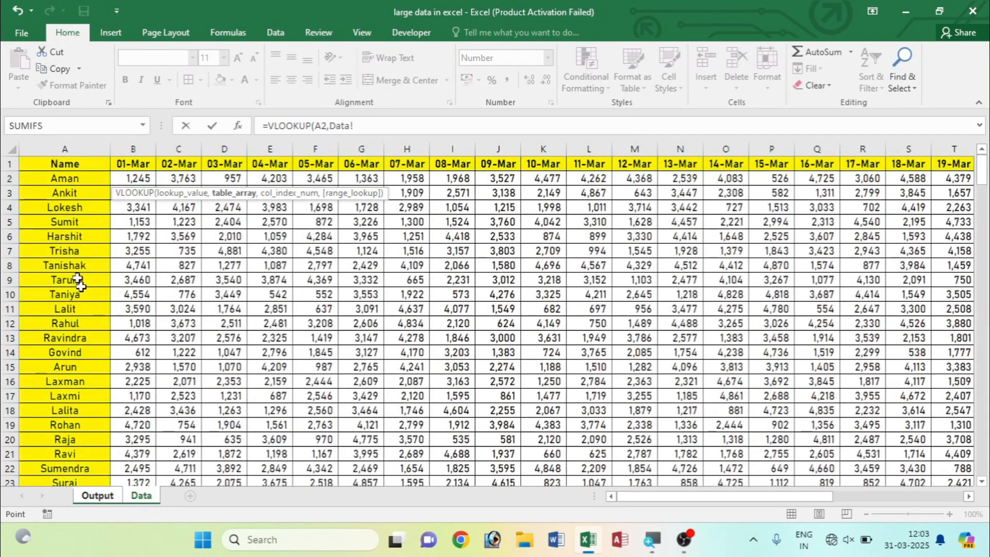
left_click(58, 164)
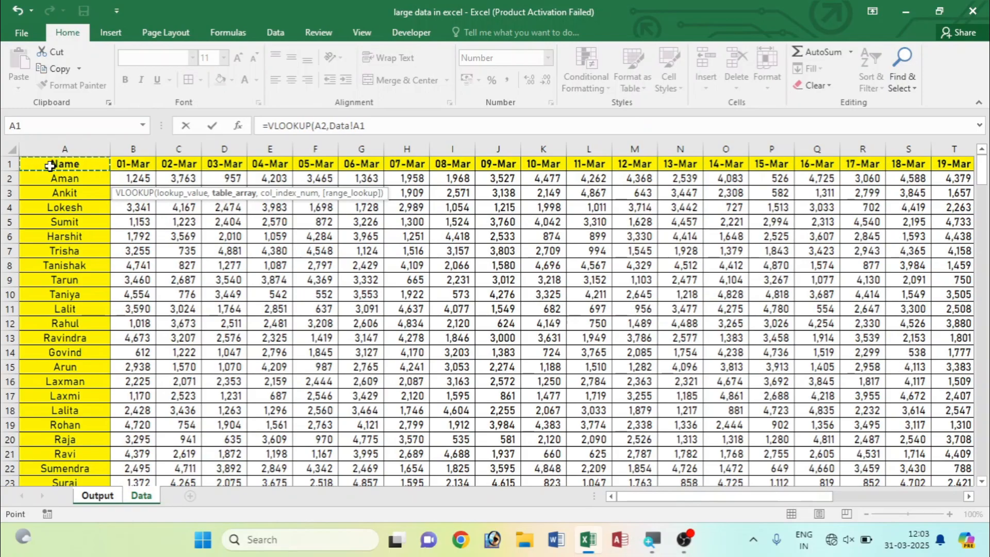
left_click_drag(50, 164, 87, 170)
key("ctrl+shift+Right")
key("ctrl+shift+Down")
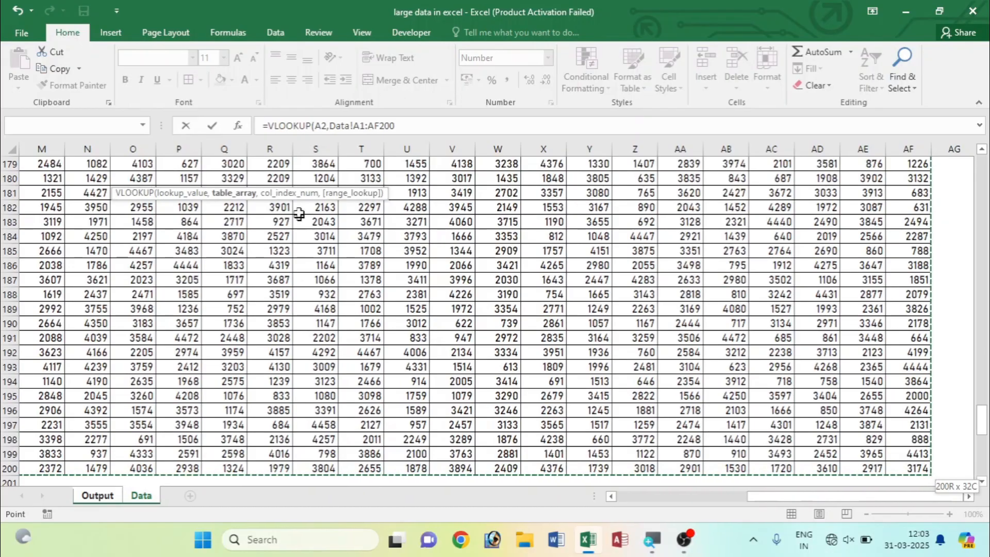
type(",")
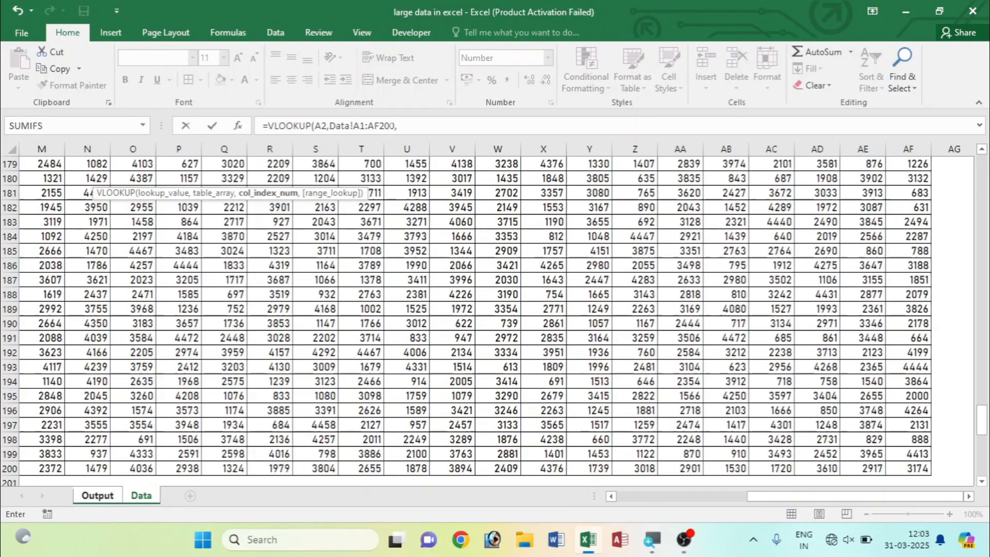
- Complete the VLOOKUP with column index 2 and FALSE for an exact match, and enter the formula
left_click(390, 125)
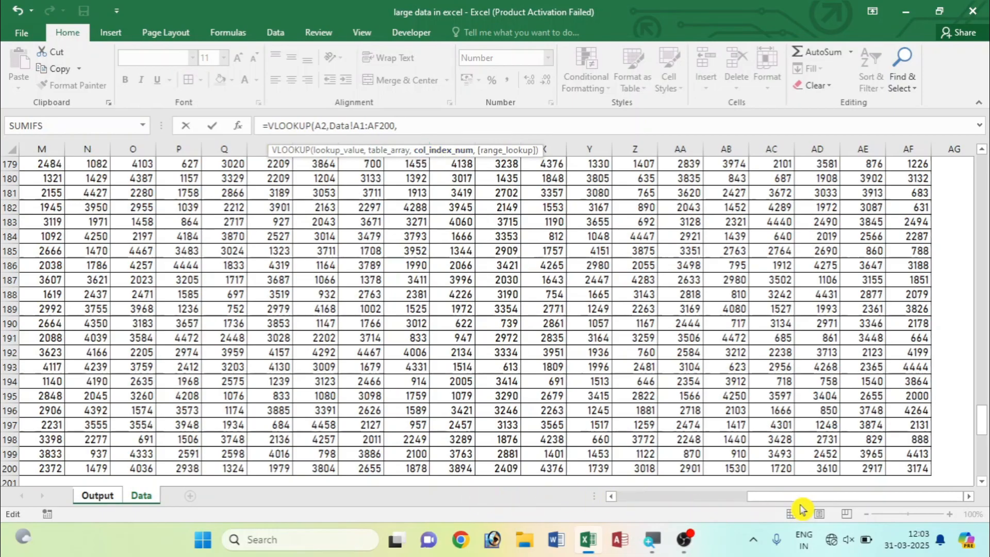
left_click_drag(800, 498, 646, 496)
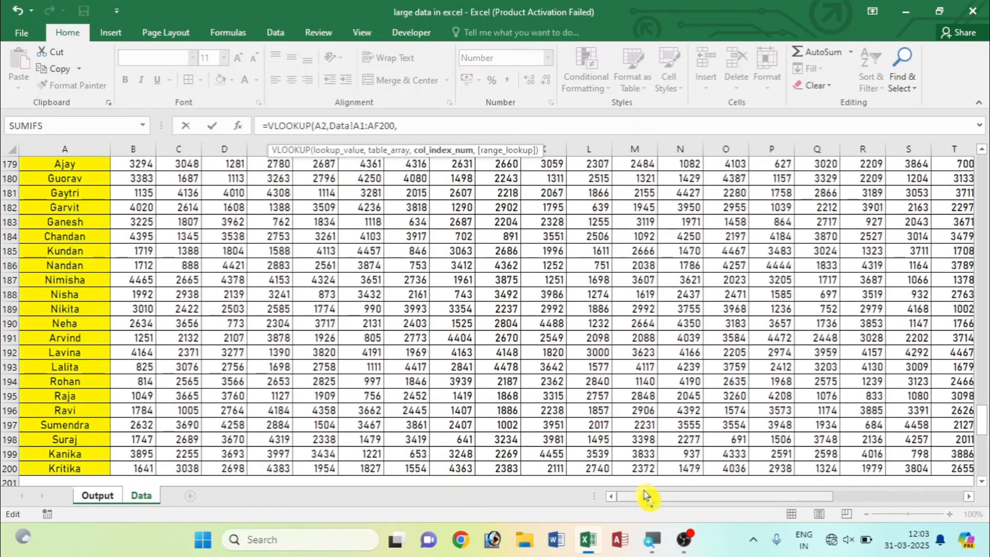
left_click_drag(982, 425, 982, 163)
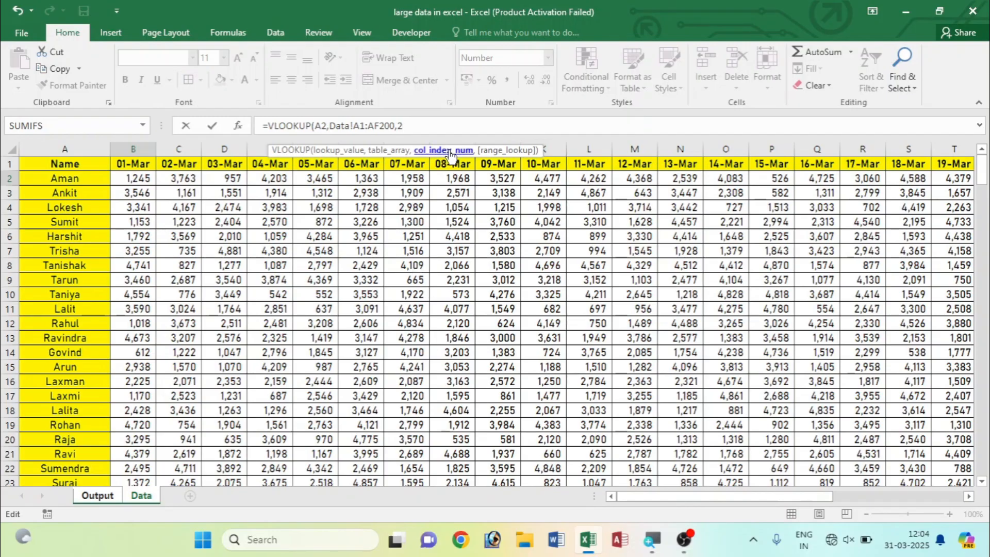
type(",")
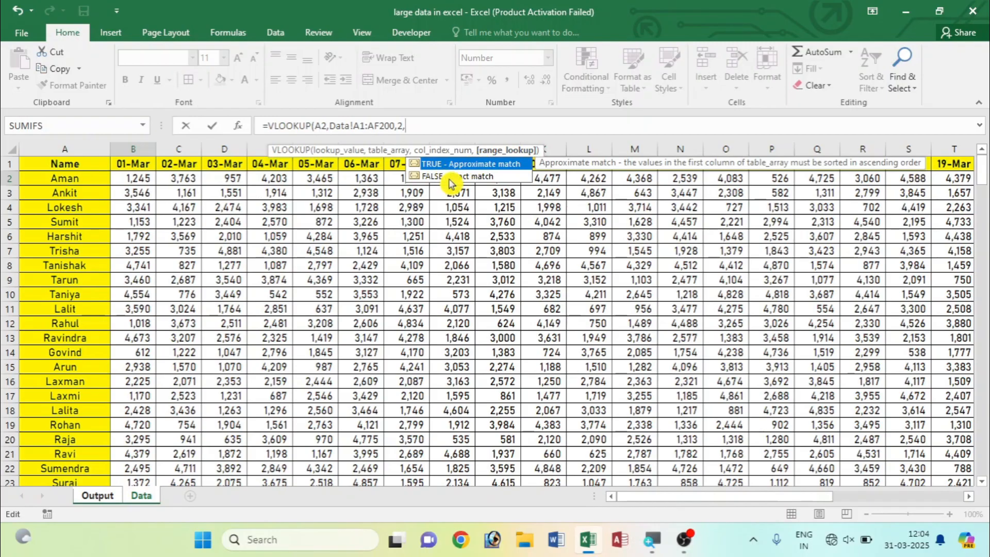
left_click(460, 176)
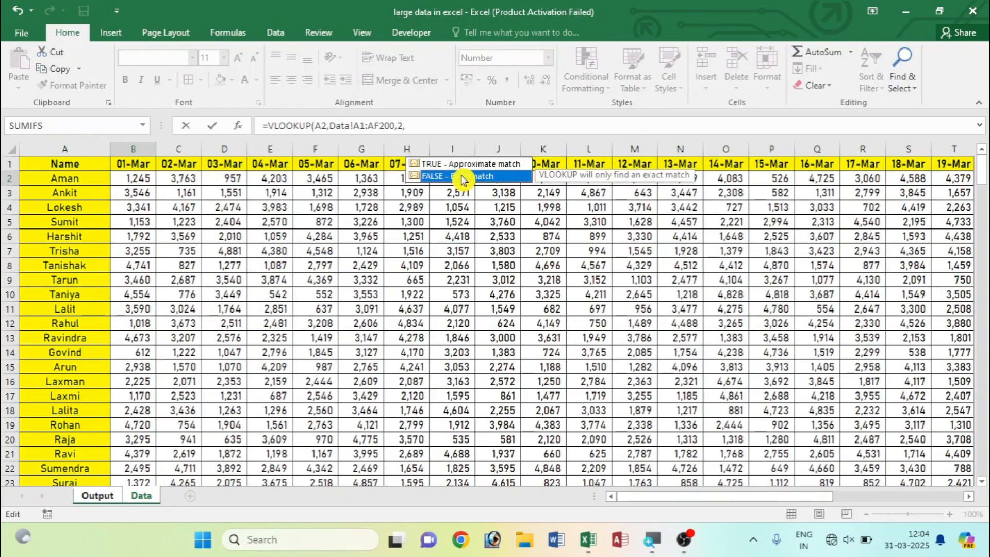
double_click(460, 176)
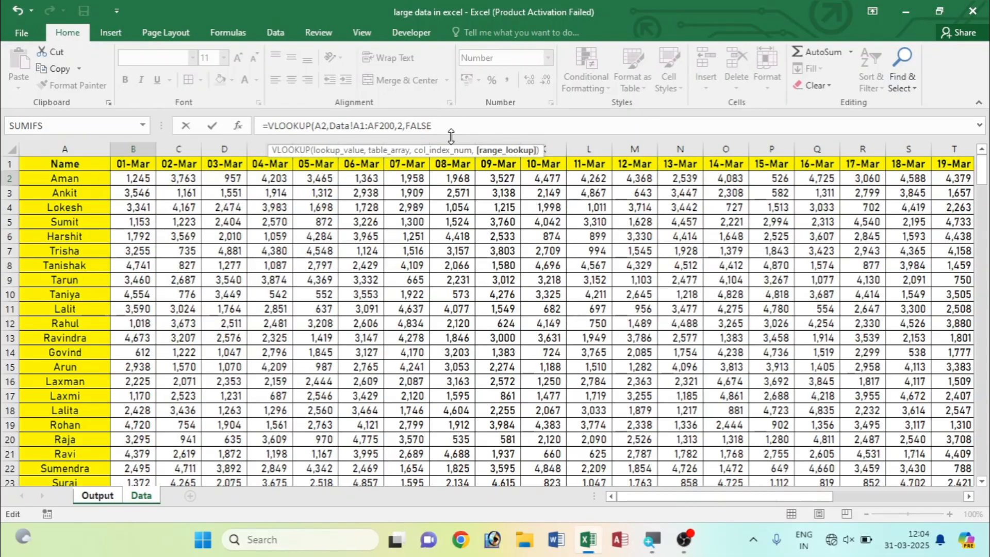
key("Return")
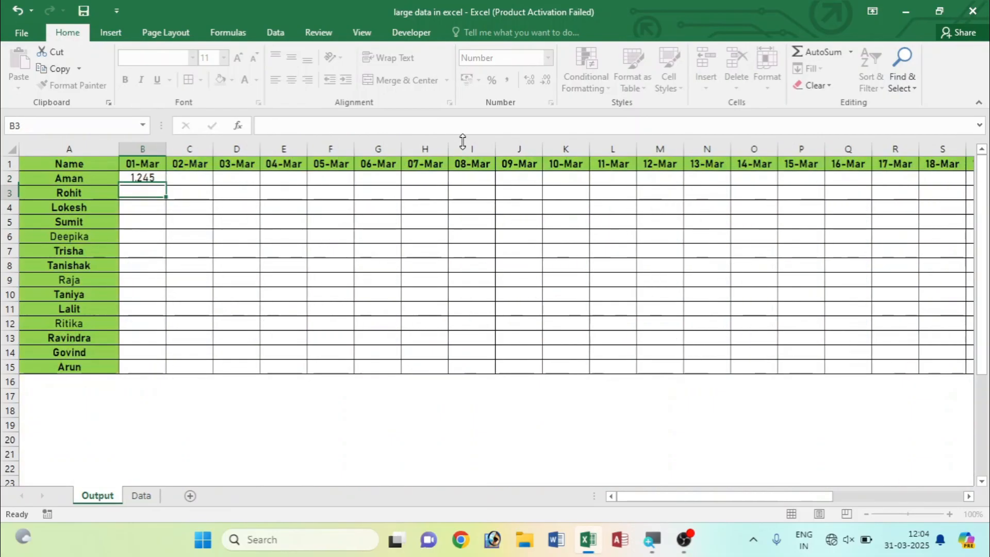
- Fill the VLOOKUP formula from B2 across row 2 to the 04-Mar column, E2
left_click(135, 179)
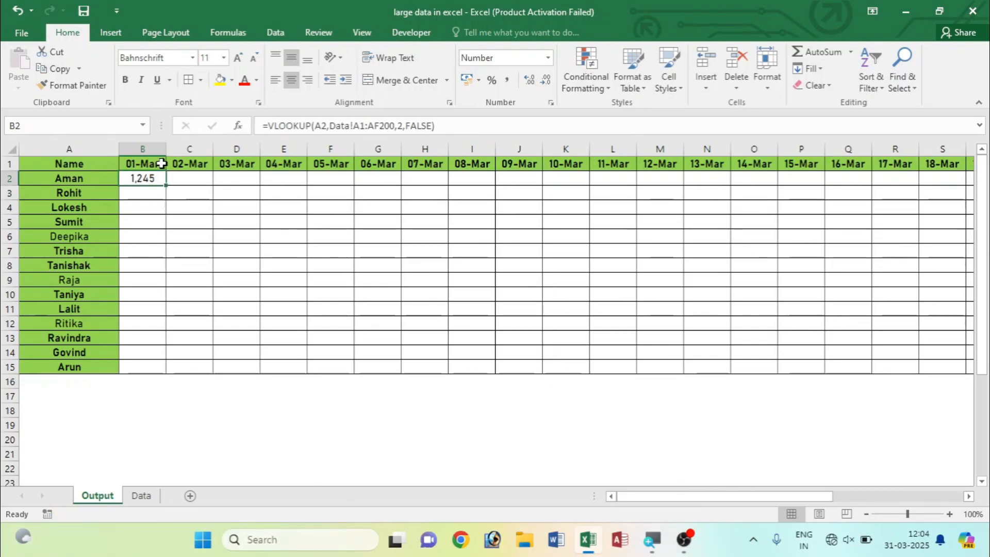
left_click_drag(166, 185, 201, 190)
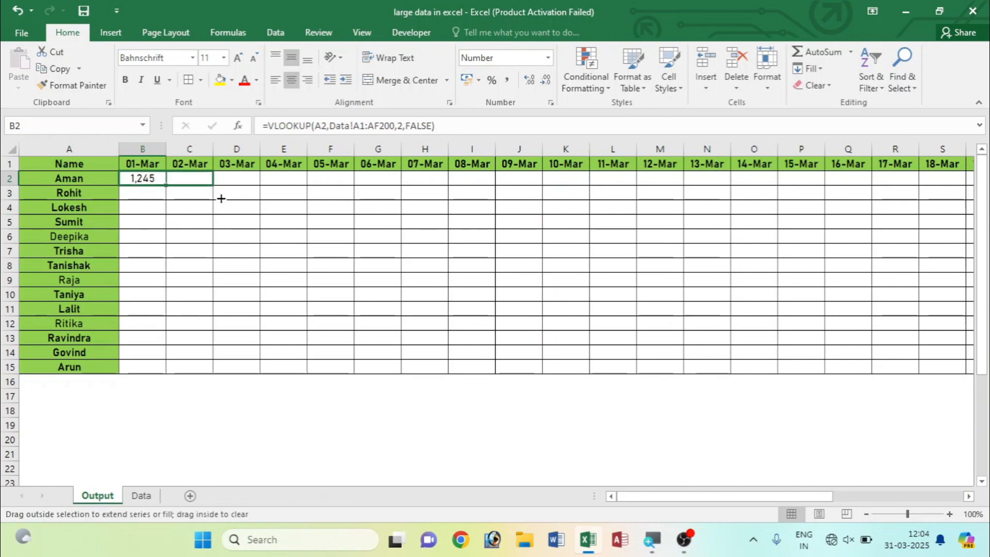
left_click_drag(220, 199, 308, 184)
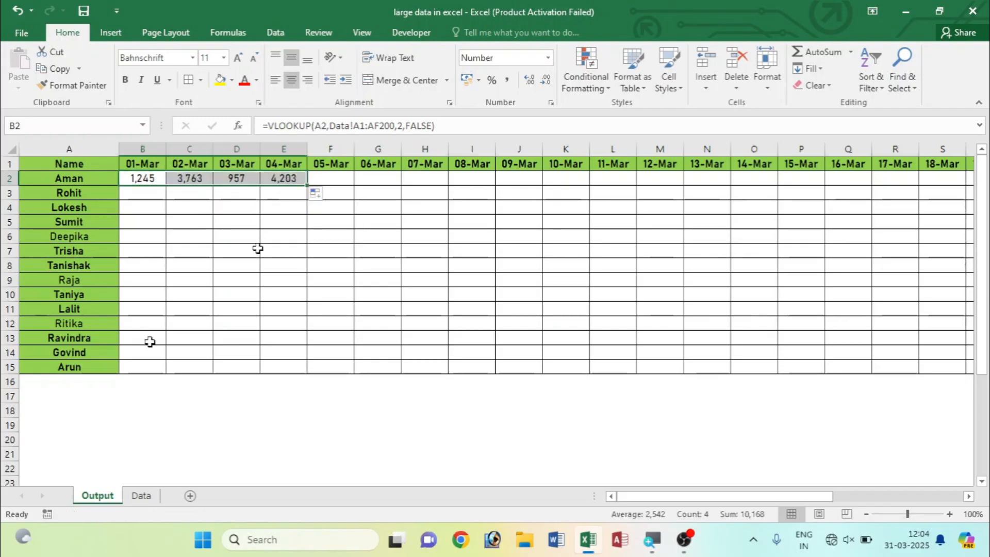
- Examine the lookup value and table array references in the copied formula in C2, leaving the formula as it is
left_click(198, 179)
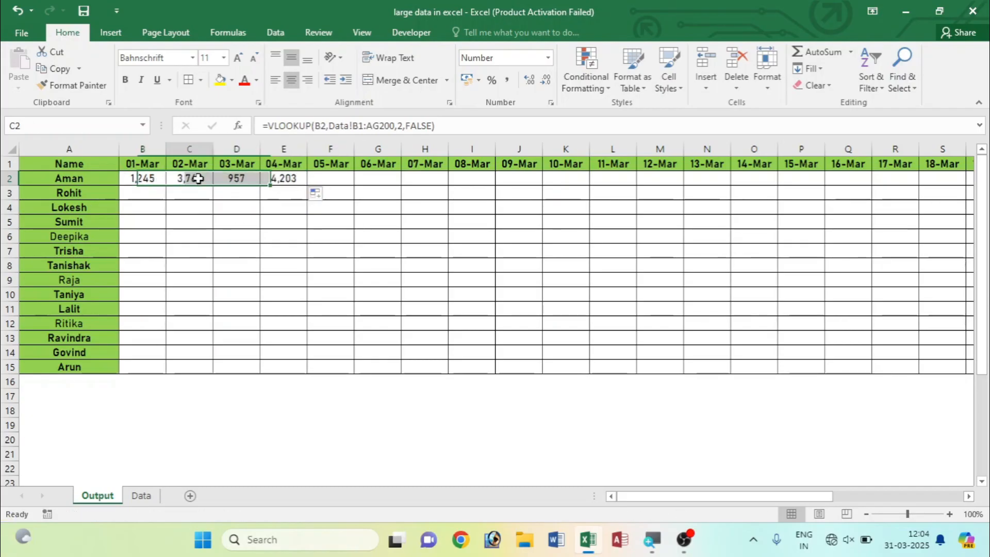
double_click(194, 179)
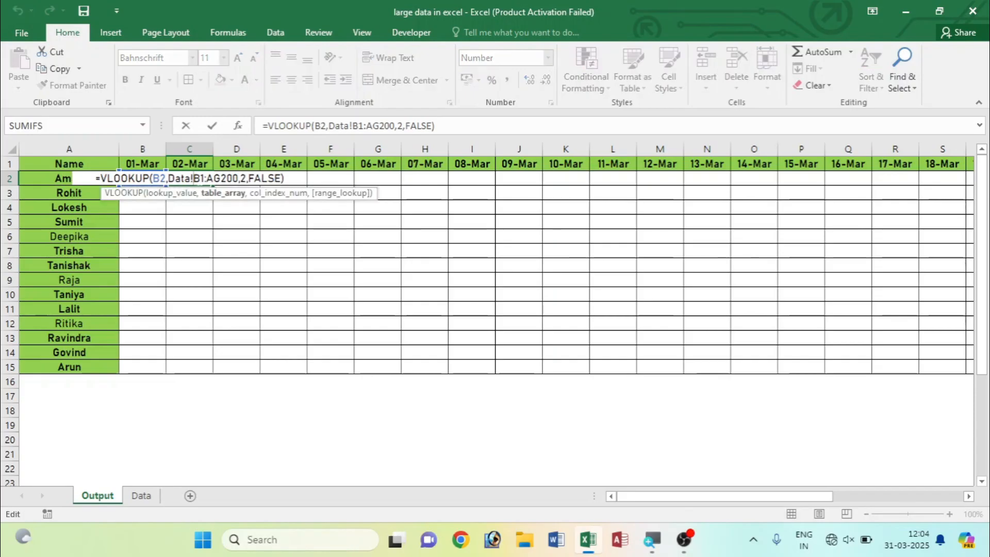
left_click(242, 179)
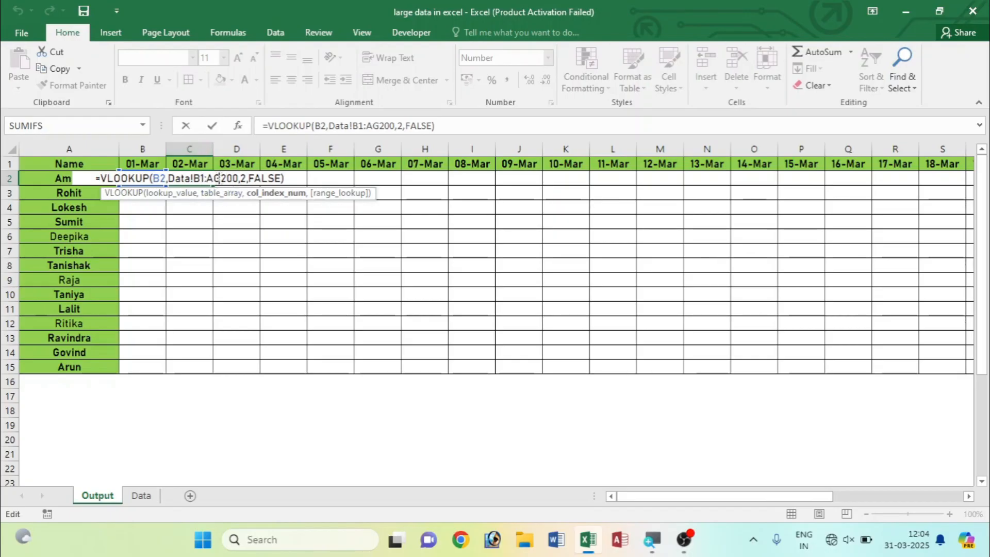
left_click(164, 178)
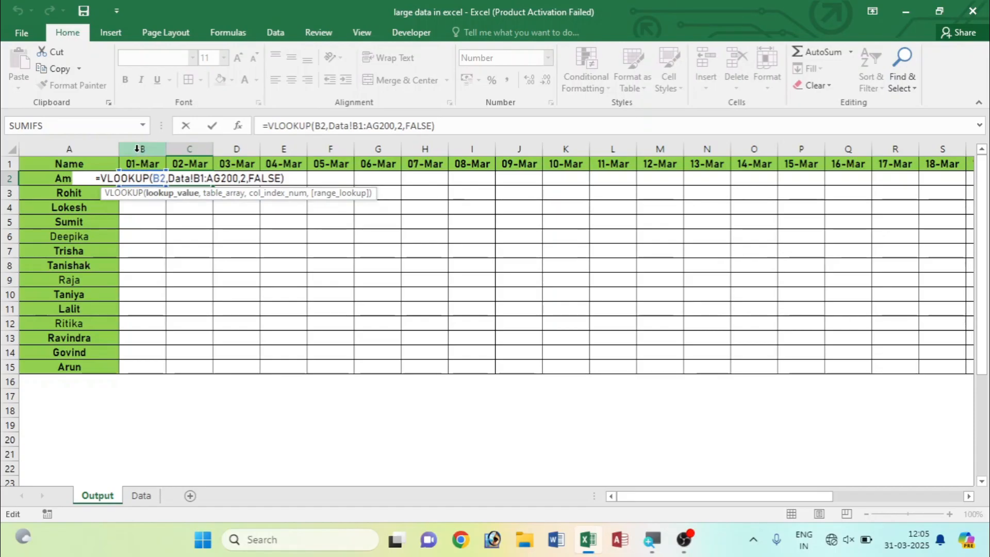
left_click(170, 194)
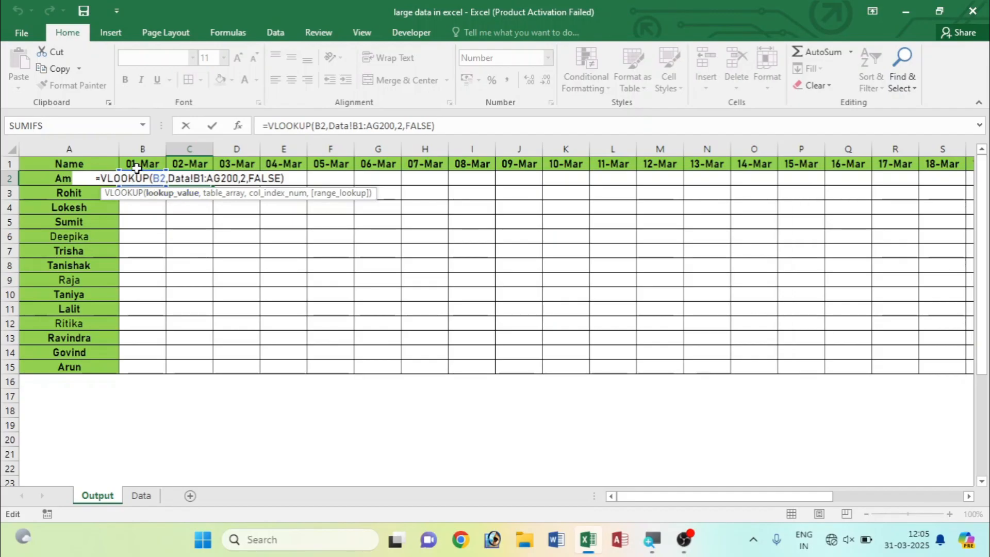
left_click(70, 182)
key("Return")
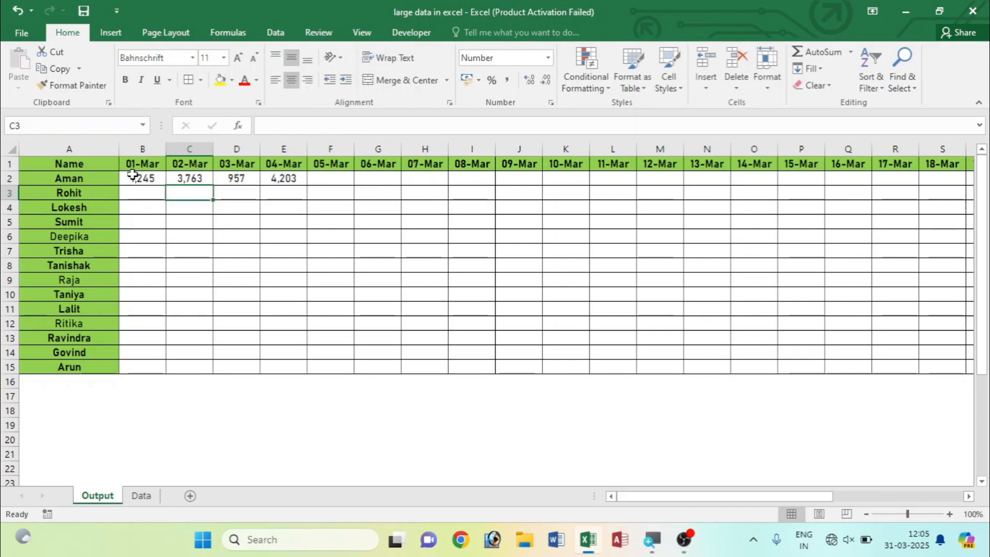
- Lock the column of the lookup value in B2's VLOOKUP formula so that it reads $A2
double_click(134, 177)
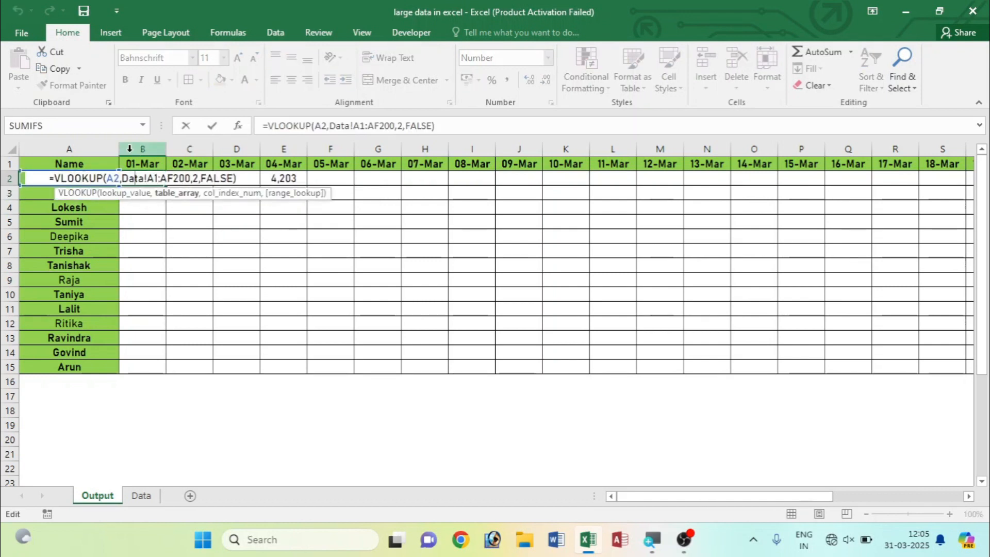
left_click(114, 179)
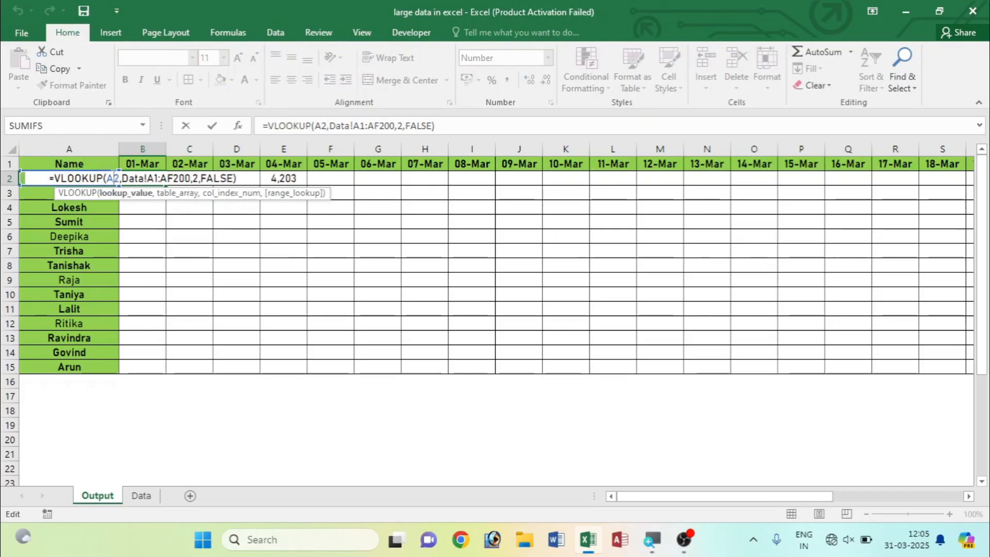
left_click(107, 178)
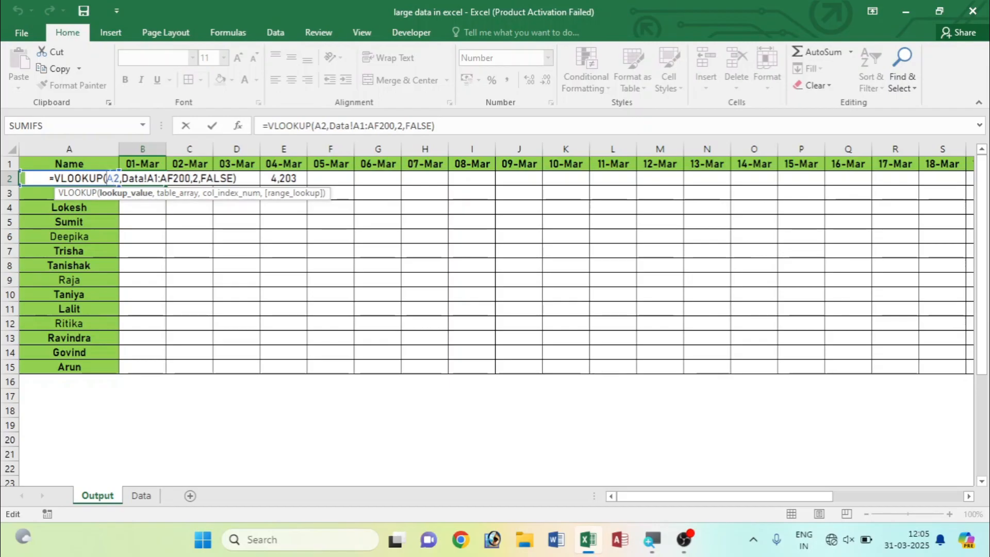
type("$")
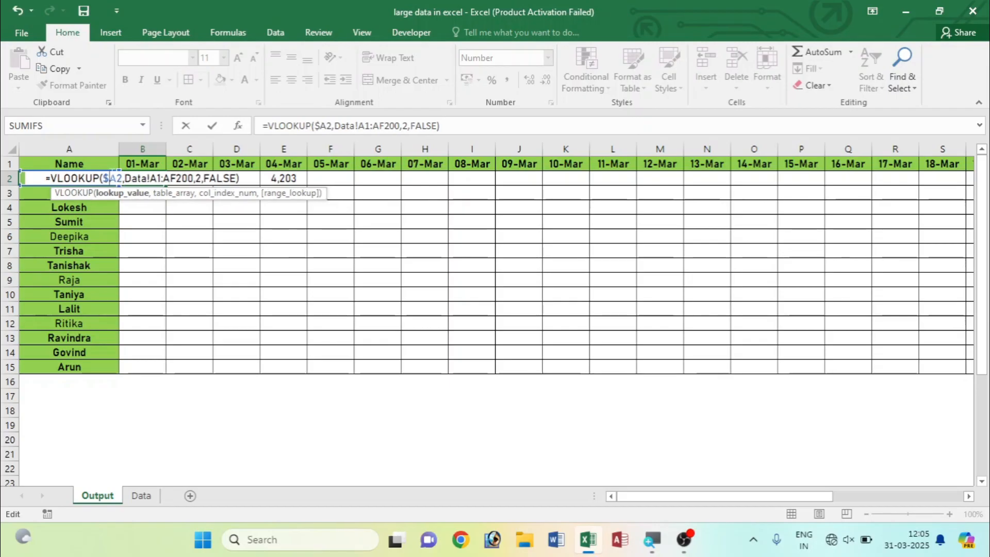
key("Return")
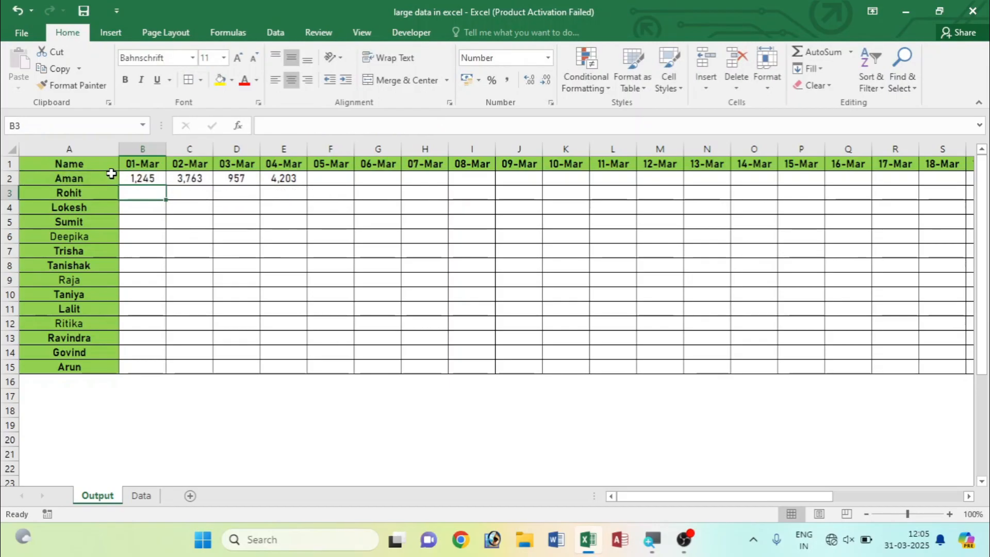
- Fill the VLOOKUP formula from B2 into C2 and check the references in the copied formula
left_click(143, 179)
left_click_drag(167, 186, 212, 191)
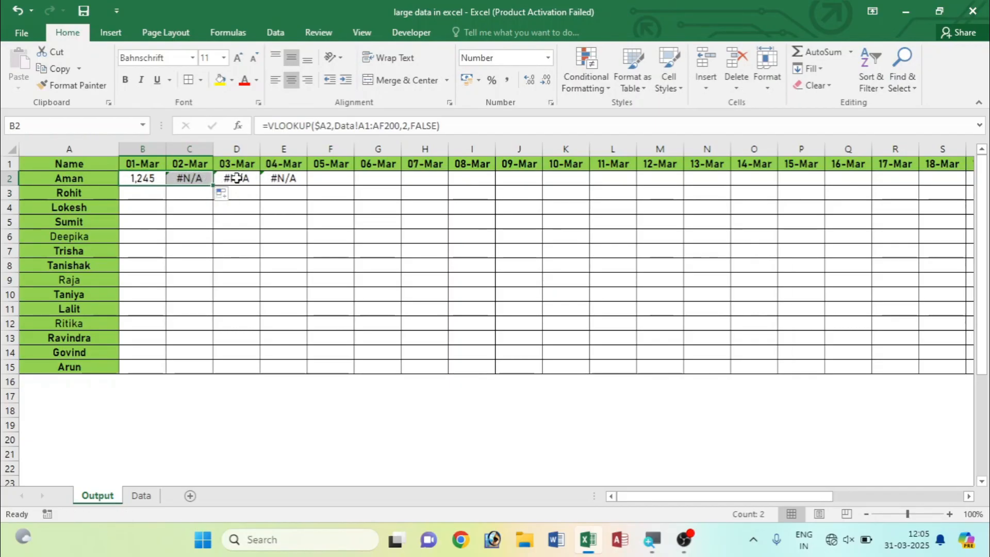
left_click(137, 179)
left_click(191, 178)
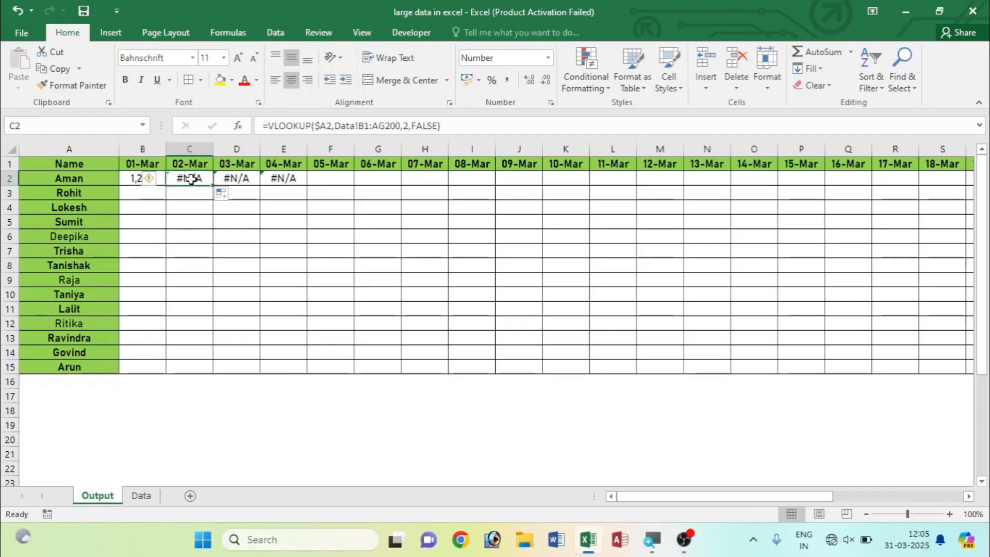
- Examine the column index argument of the VLOOKUP formula in B2, leaving the formula as it is
double_click(135, 179)
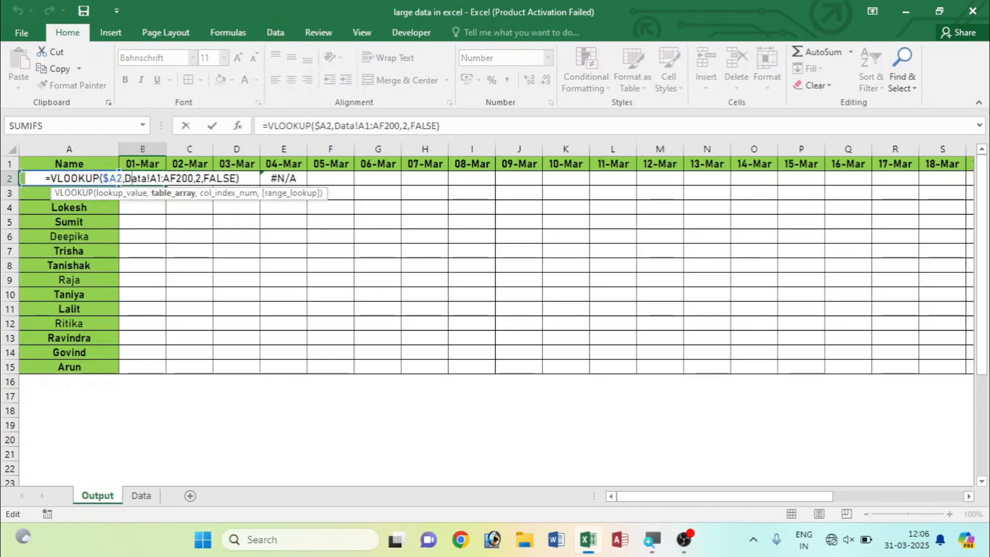
left_click(202, 178)
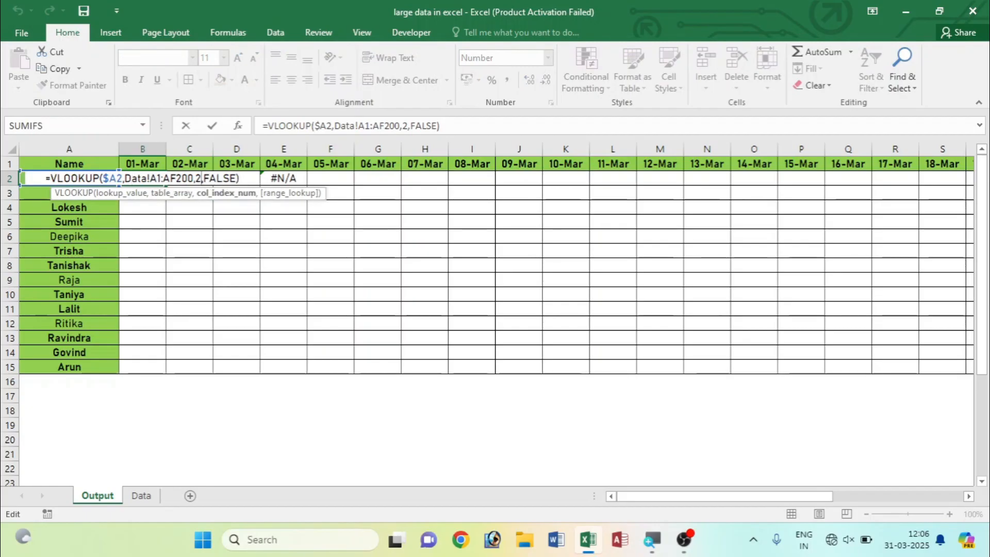
key("Return")
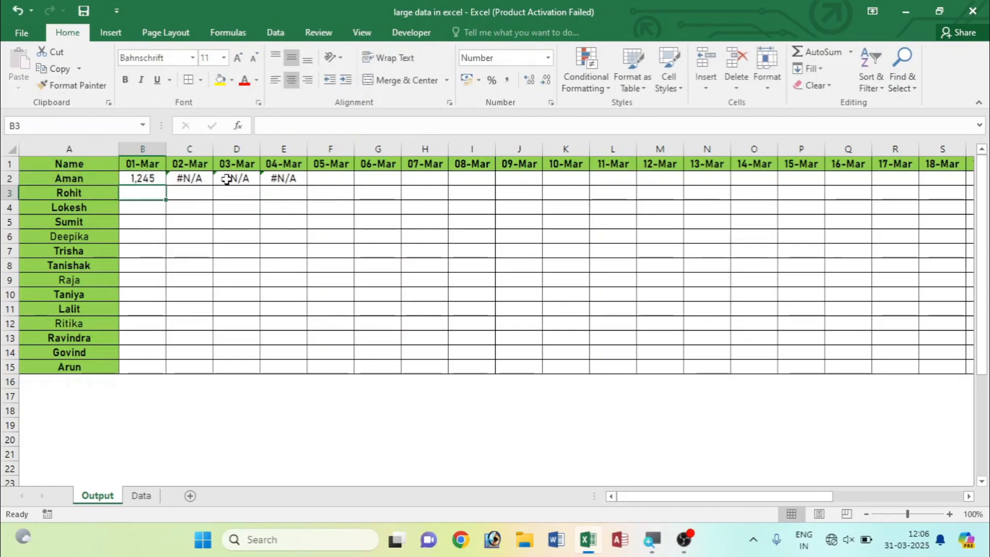
- Enter the test formula =COLUMN(B3) in cell B6
left_click(146, 237)
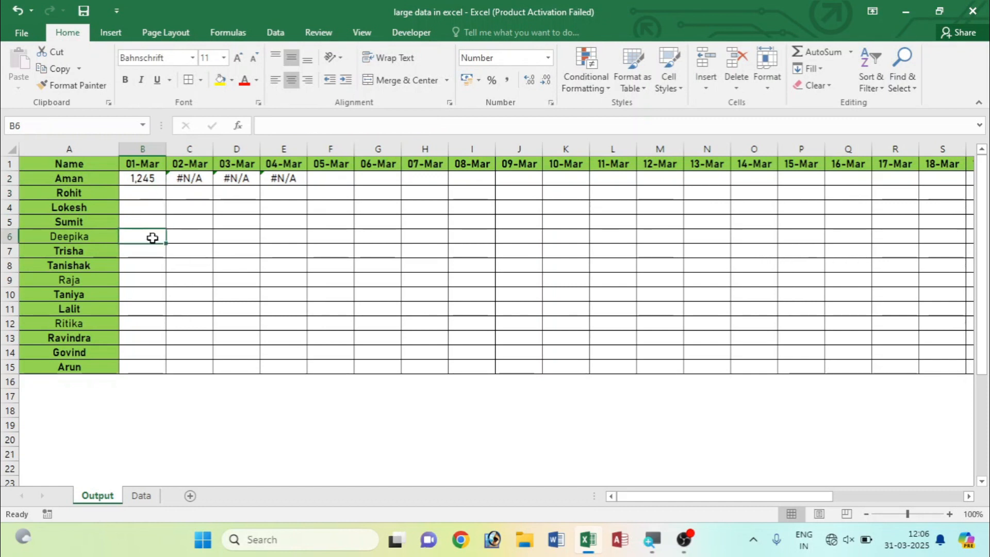
type("=")
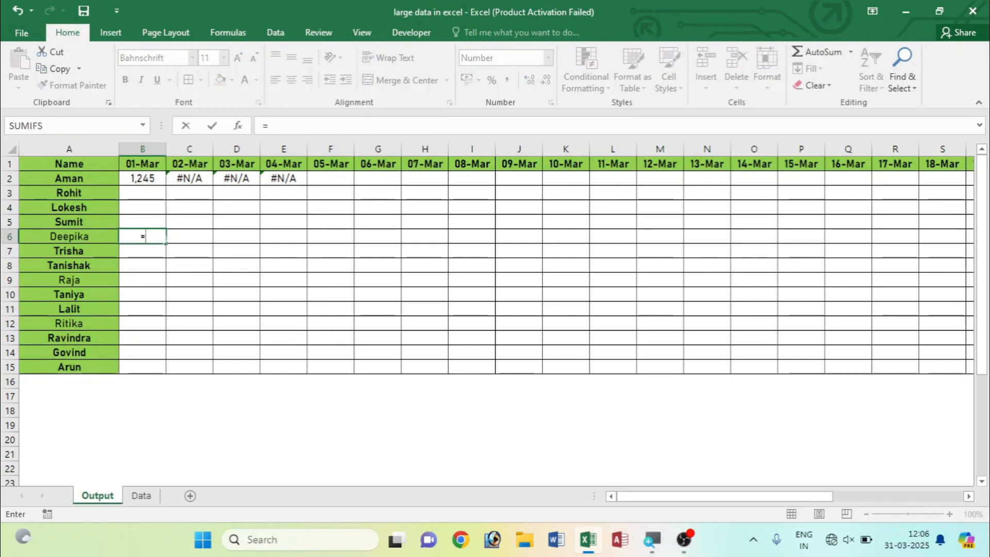
type("c")
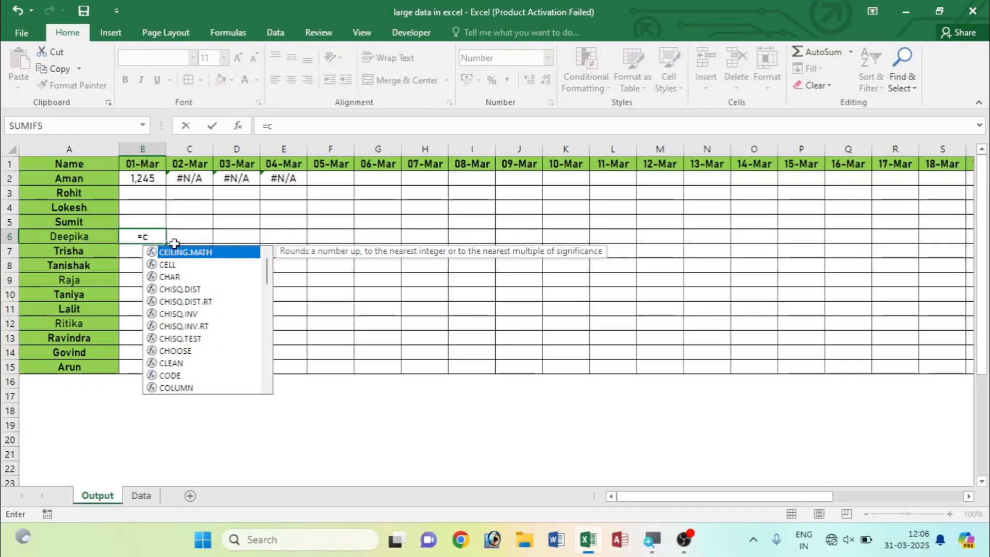
type("olu")
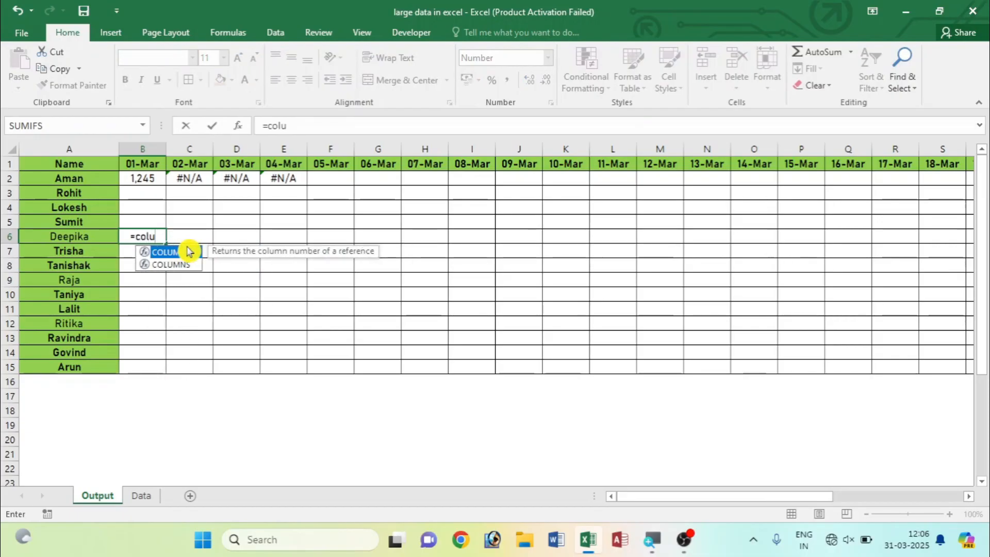
key("Tab")
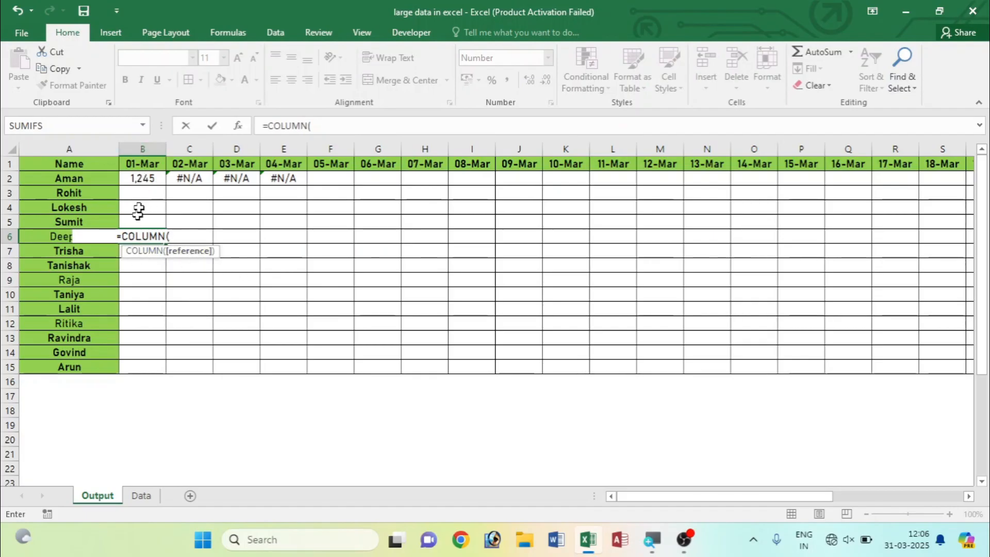
left_click(138, 308)
left_click(148, 194)
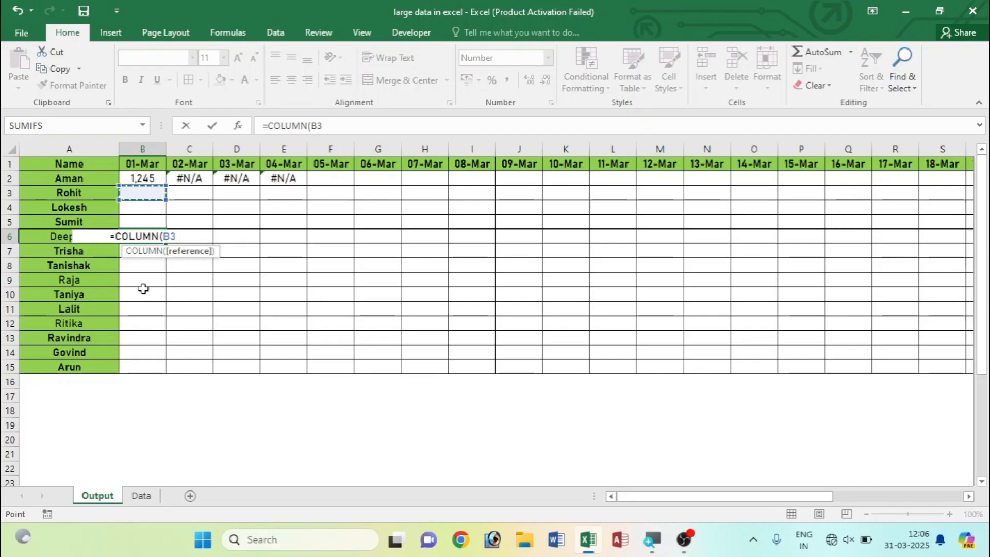
type(")")
key("Return")
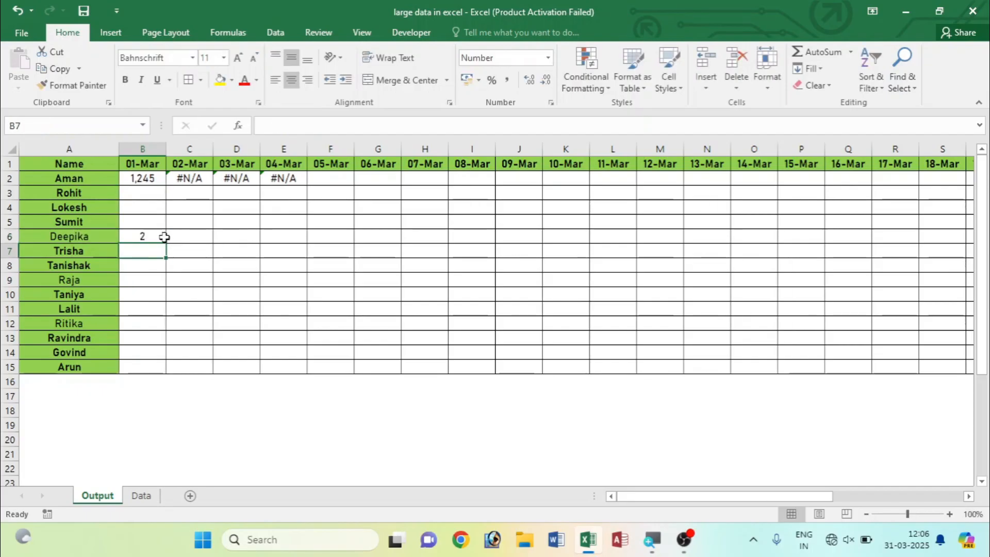
- Fill the COLUMN test formula from B6 across to I6, and clear the test cells B6:I6
left_click(137, 233)
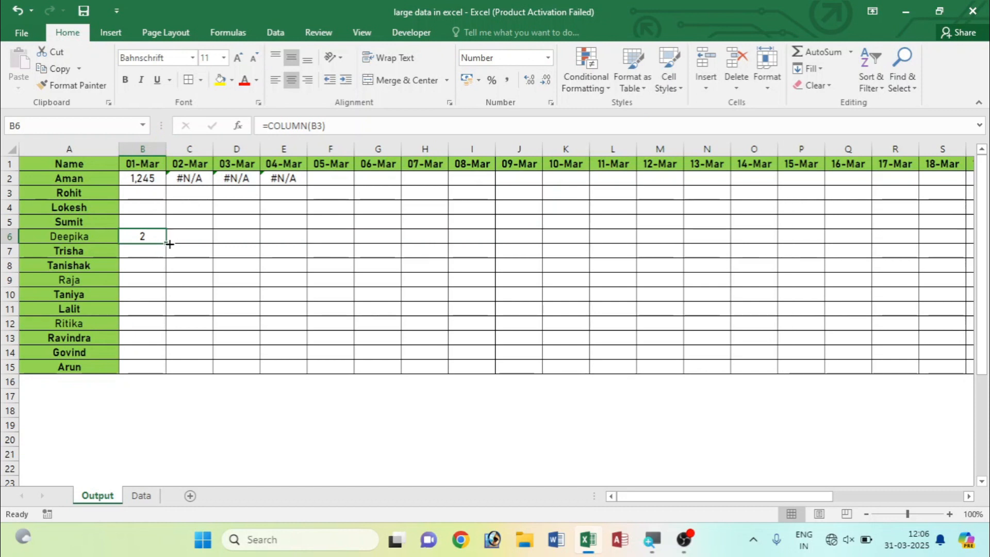
left_click_drag(165, 243, 517, 265)
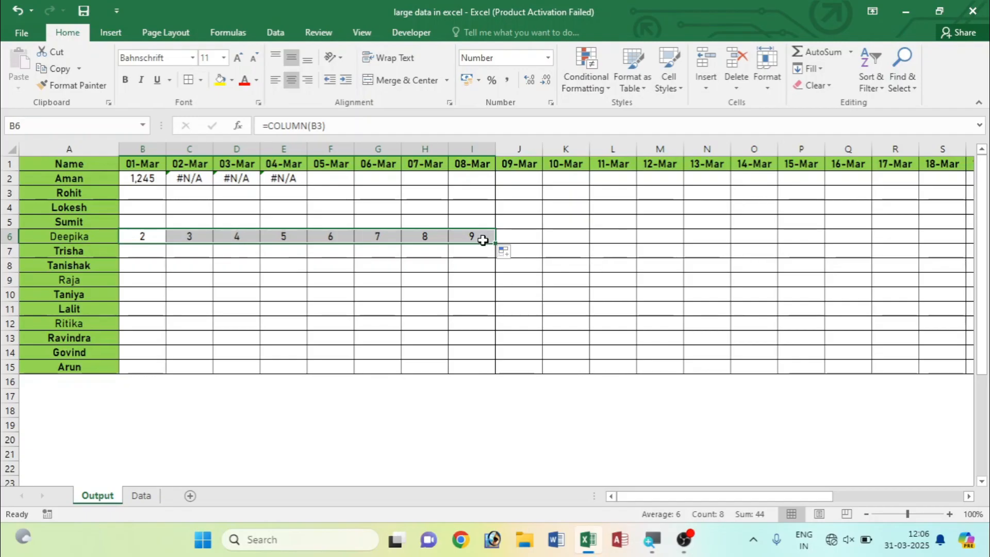
key("Delete")
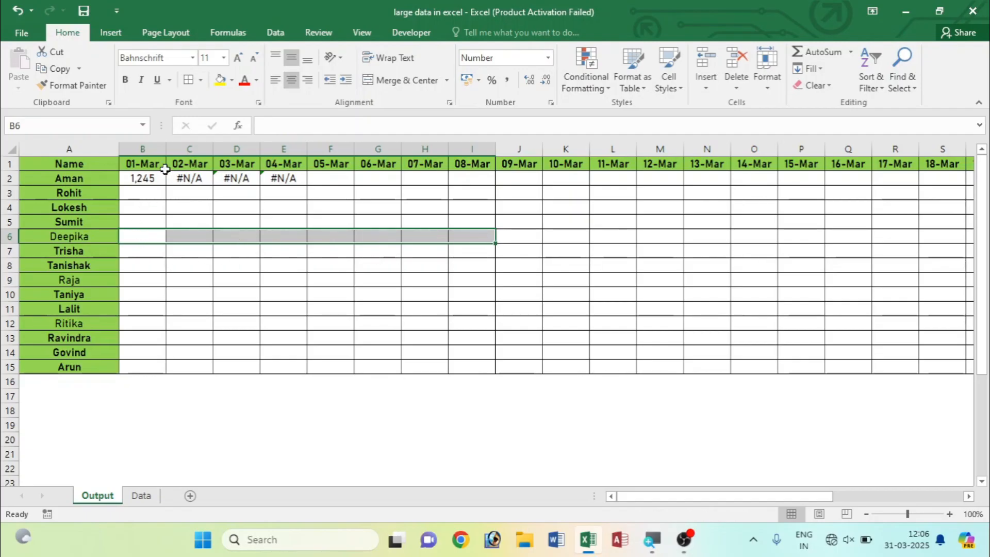
- Replace the fixed column index in B2's VLOOKUP formula with COLUMN(B11)
left_click(148, 177)
double_click(147, 177)
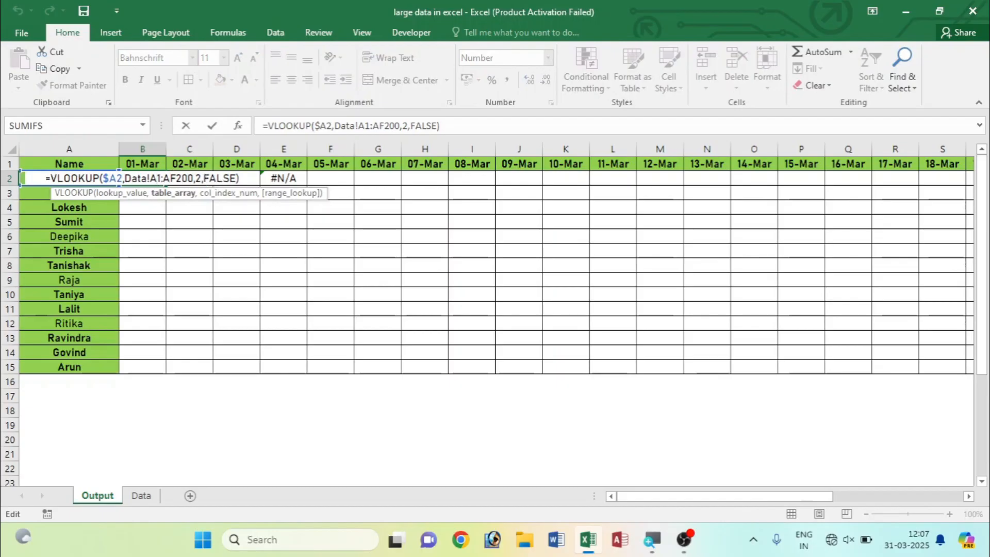
left_click(202, 178)
key("BackSpace")
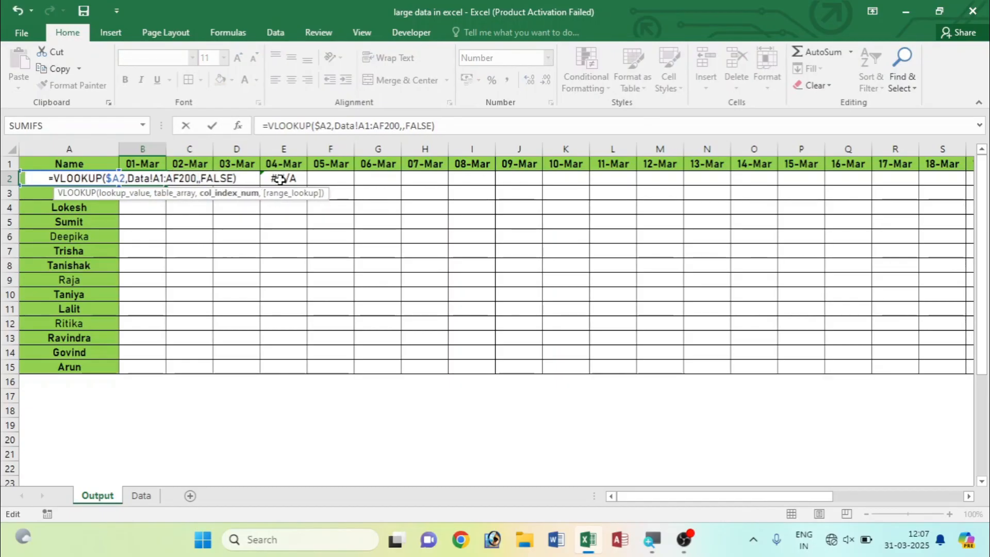
type("v")
key("BackSpace")
type("c")
type("olu")
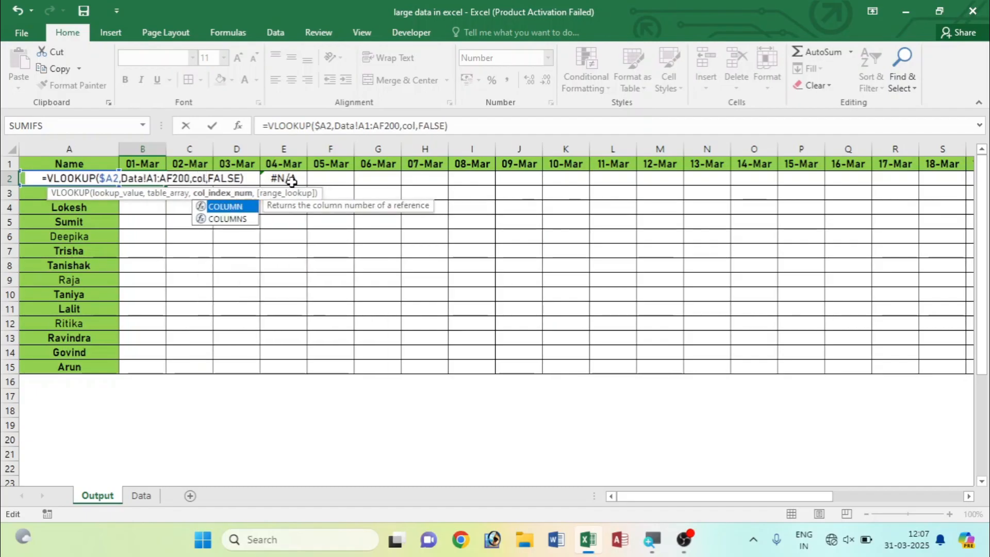
key("Tab")
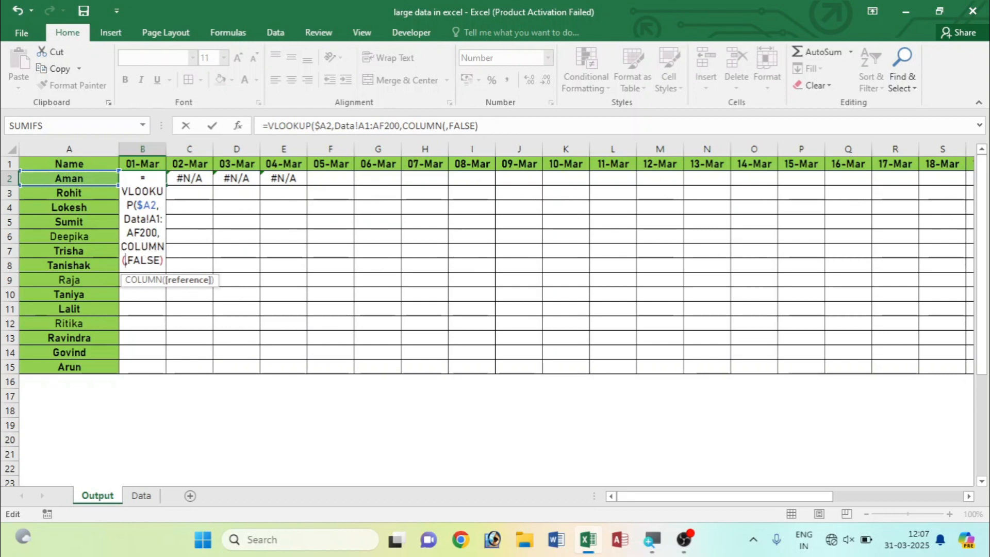
left_click(142, 308)
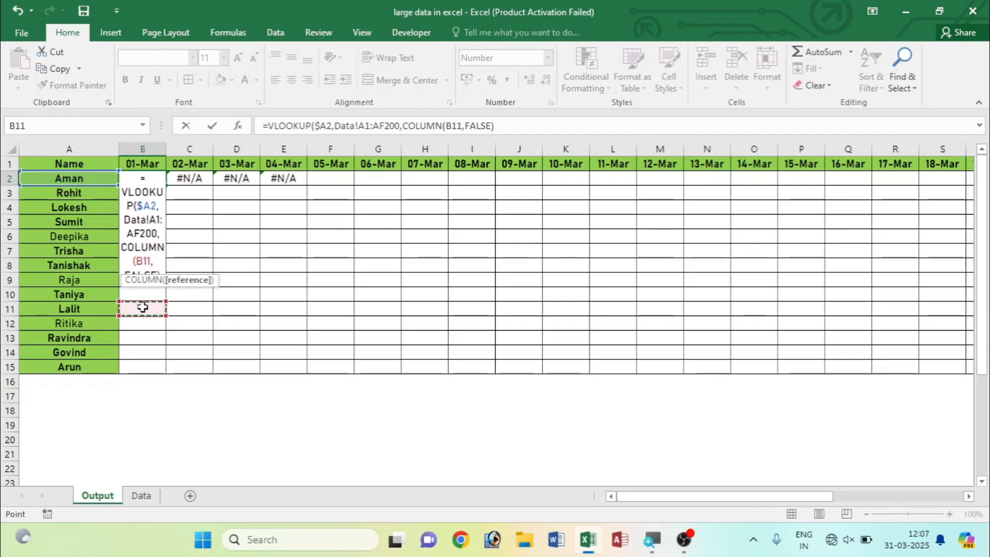
type(")")
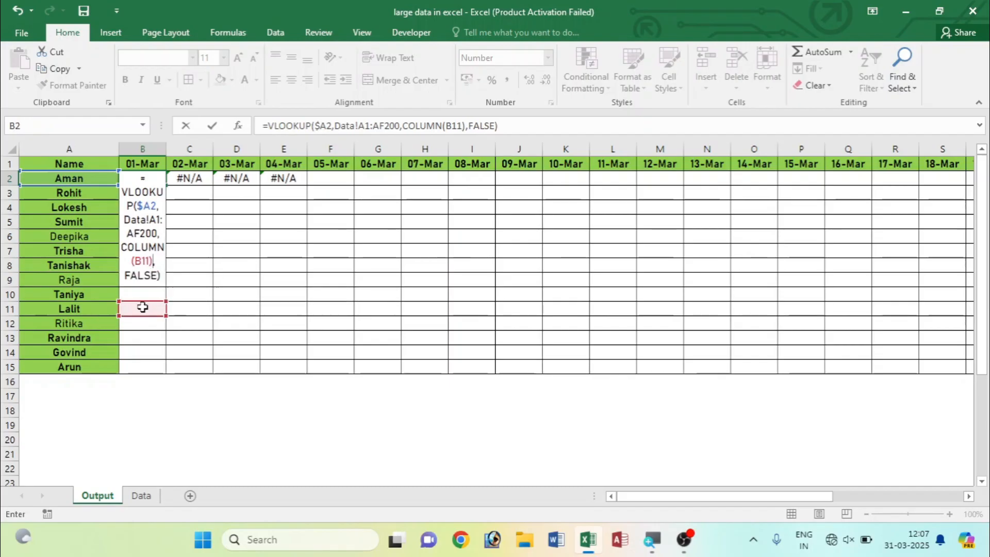
key("Return")
- Make the table array in B2's VLOOKUP formula absolute, Data!$A$1:$AF$200, keeping B2 selected
double_click(144, 180)
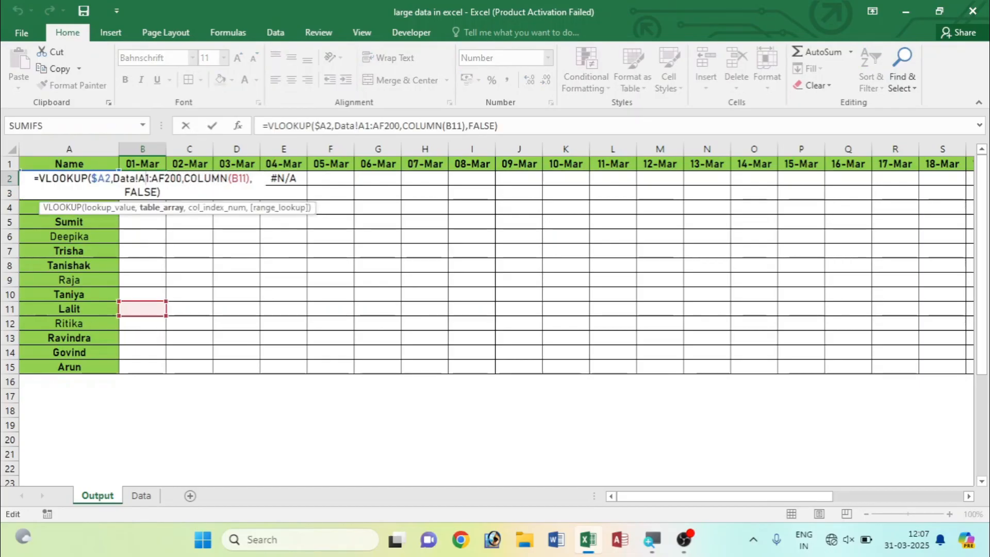
left_click_drag(181, 178, 119, 179)
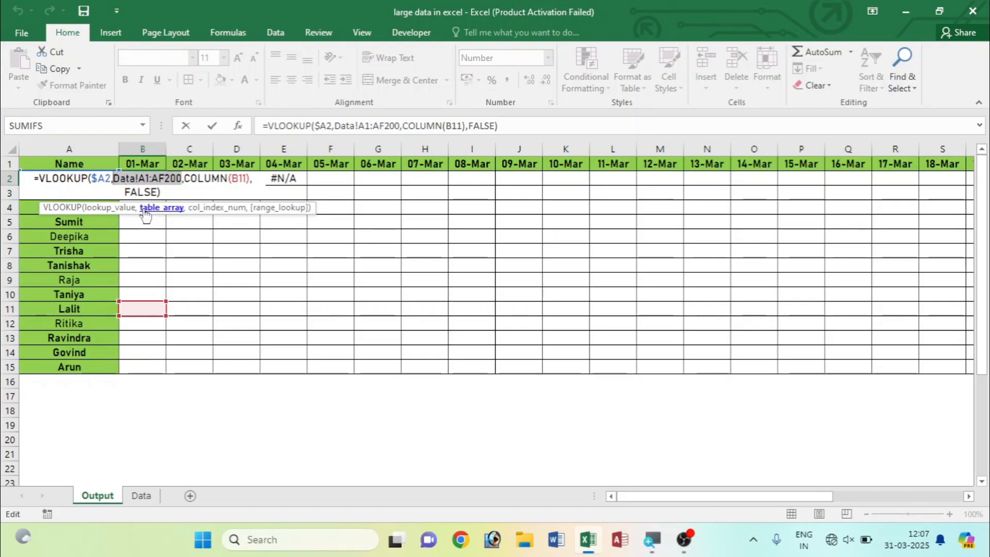
key("F4")
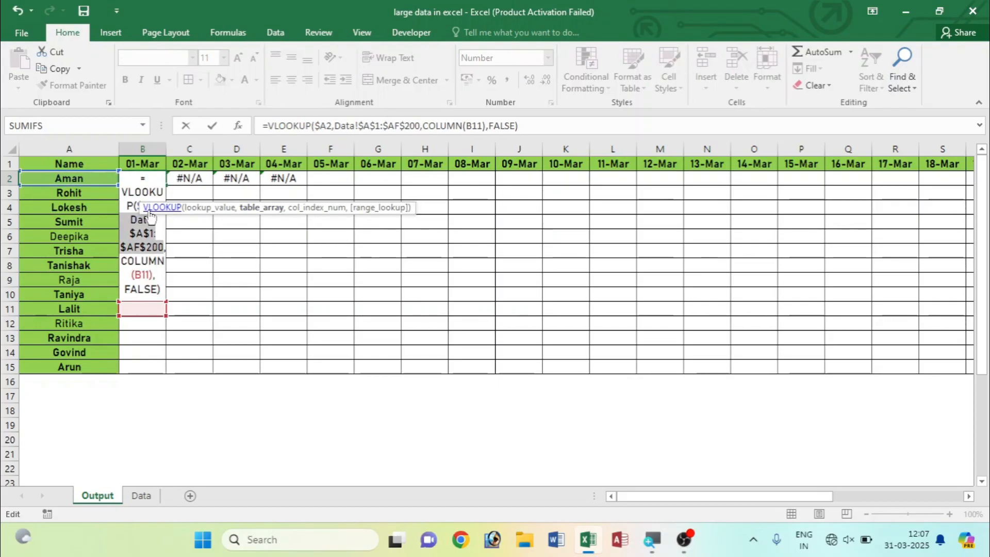
key("ctrl+Return")
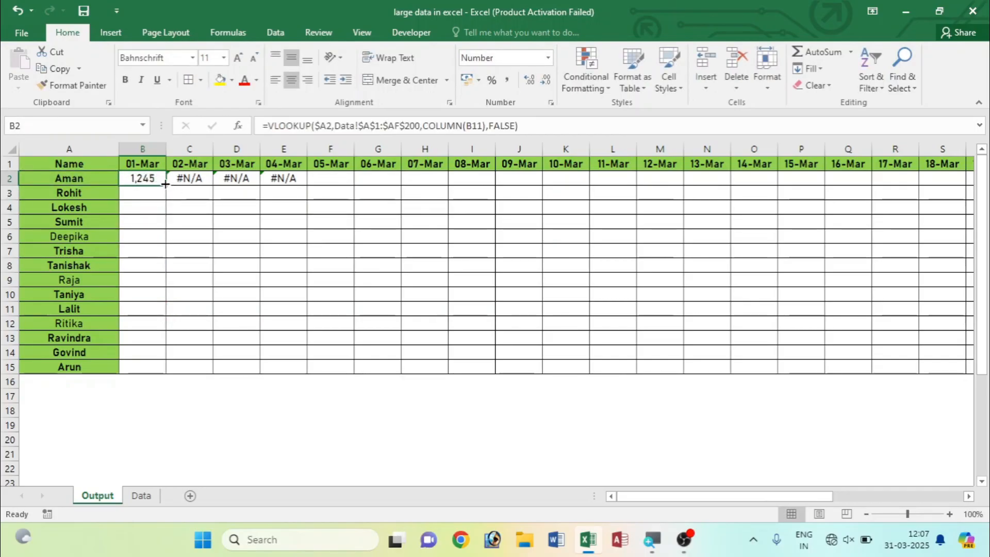
- Fill the VLOOKUP formula from B2 across to the 18-Mar column and down to row 15
left_click_drag(165, 184, 210, 183)
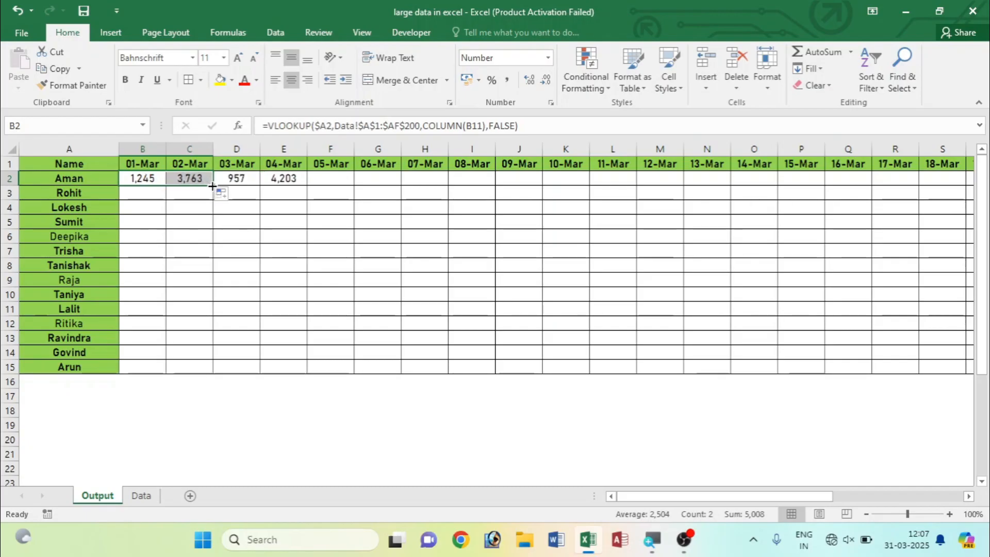
left_click_drag(212, 185, 959, 193)
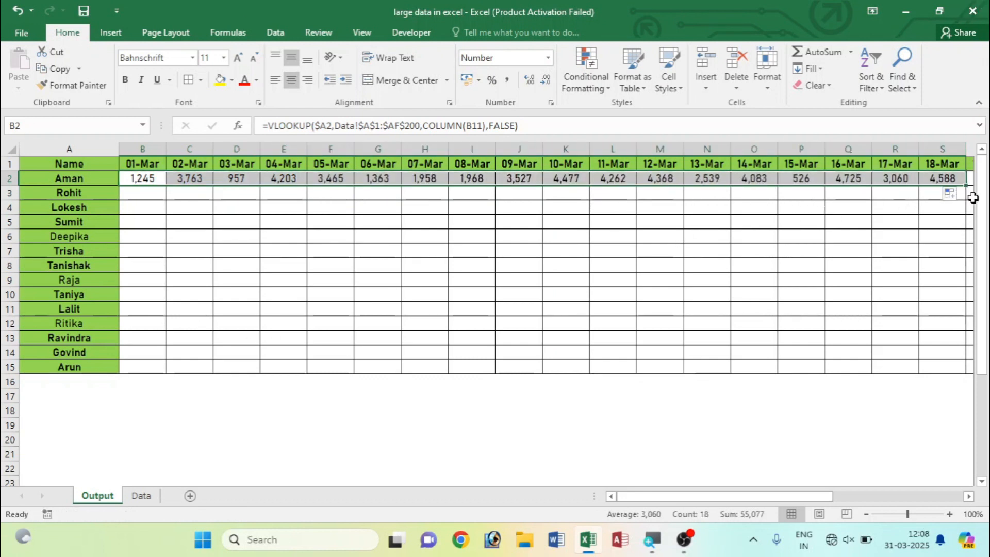
left_click_drag(965, 186, 962, 372)
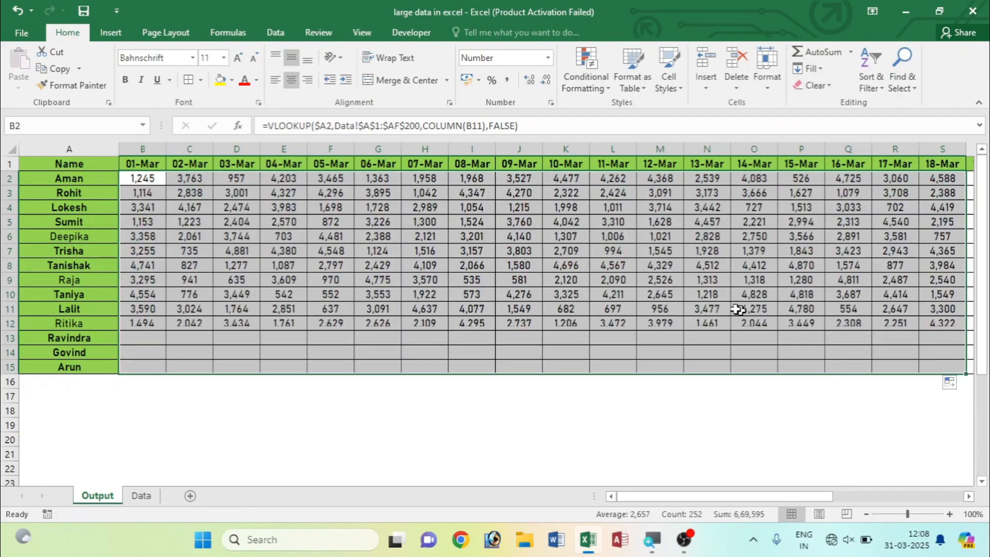
left_click(518, 279)
- Inspect the COLUMN reference inside B3's VLOOKUP formula, leaving the formula as it is
left_click(142, 193)
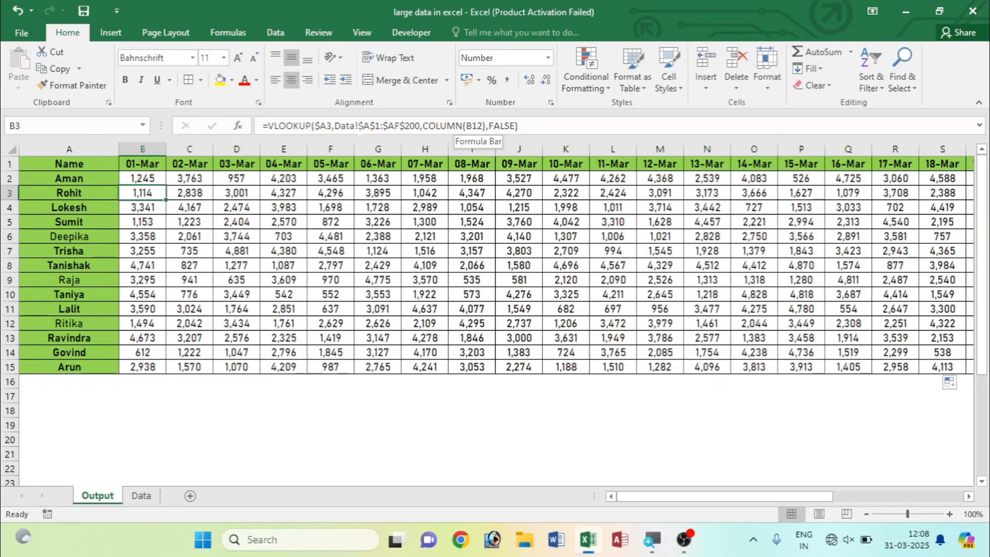
left_click(367, 127)
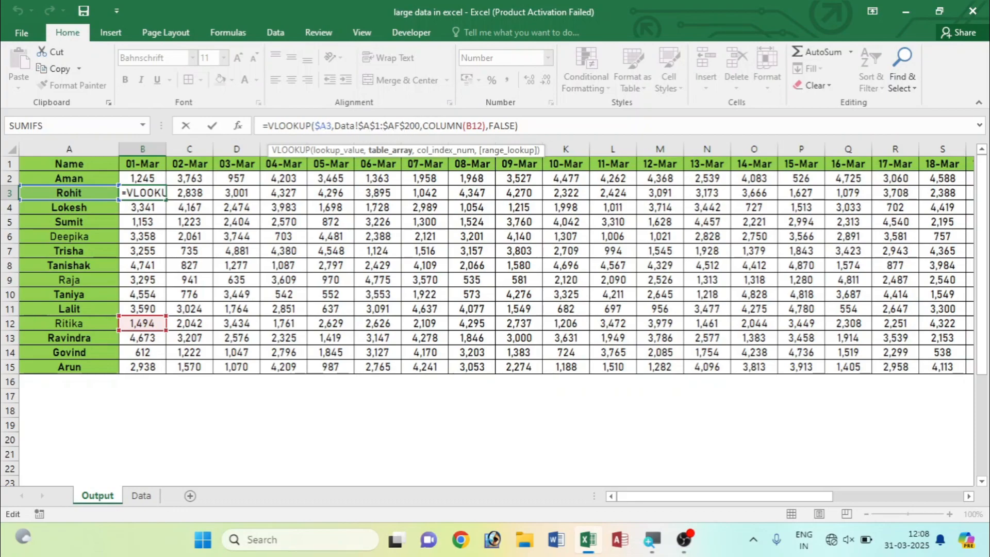
left_click(477, 125)
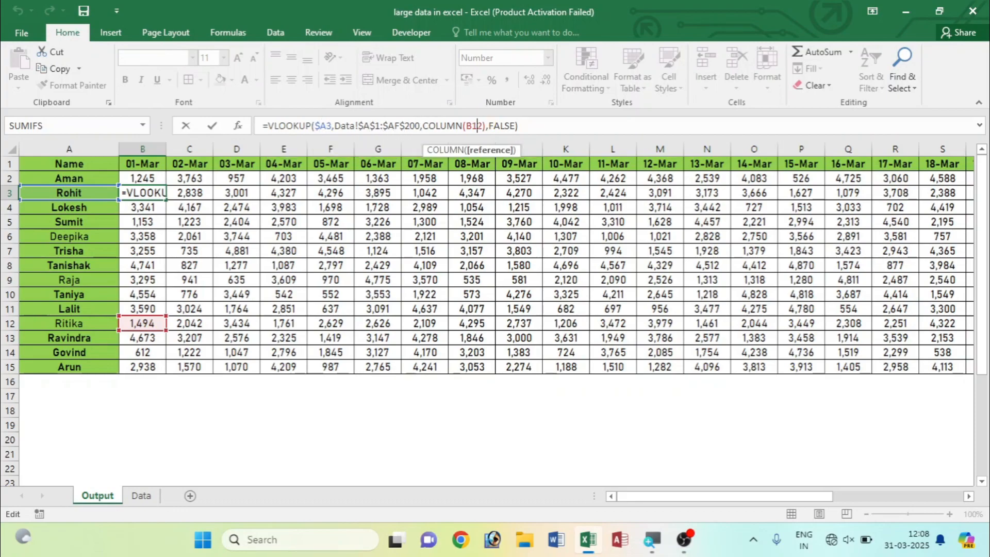
key("Return")
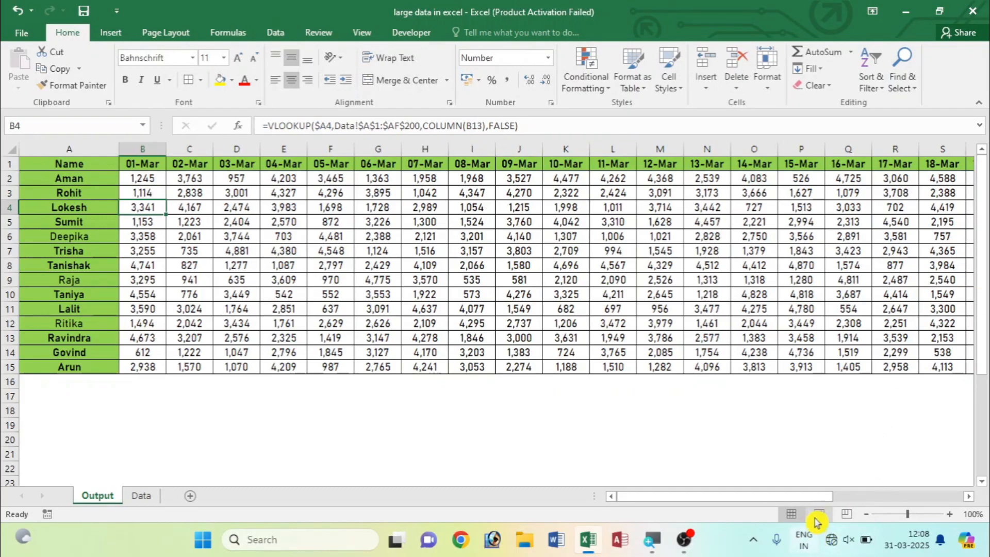
- Fill the VLOOKUP formula from S2 across to the 31-Mar column and down to row 15
left_click_drag(819, 496, 938, 495)
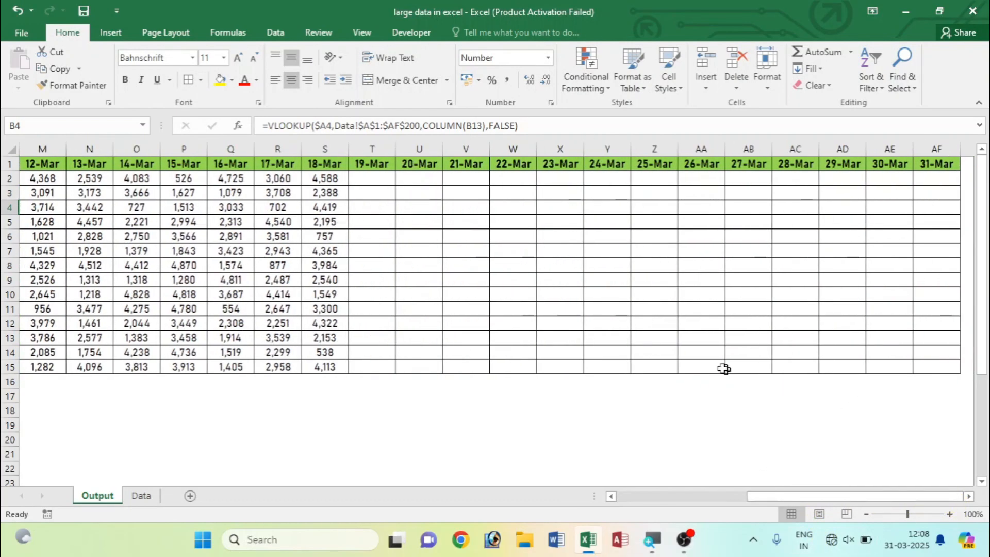
left_click(330, 178)
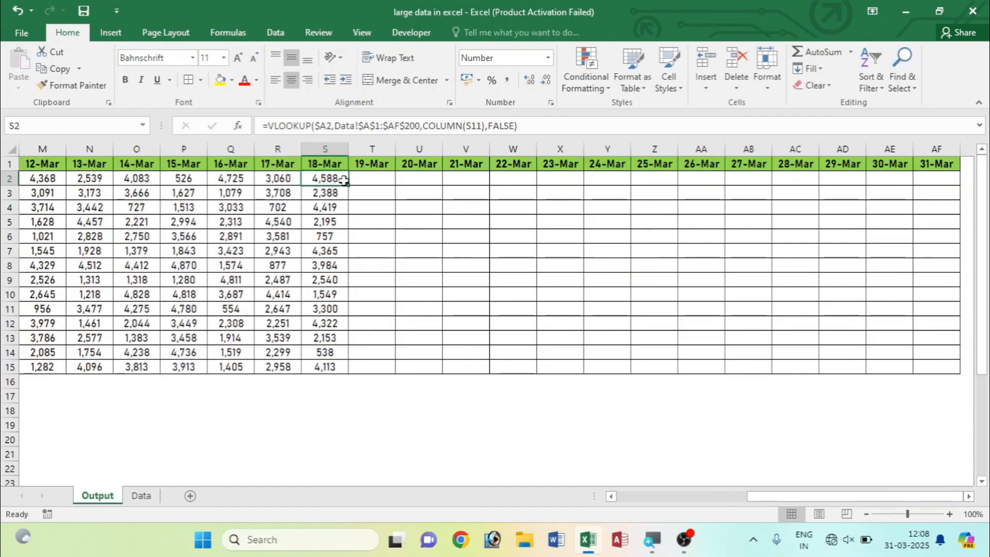
left_click_drag(351, 185, 952, 371)
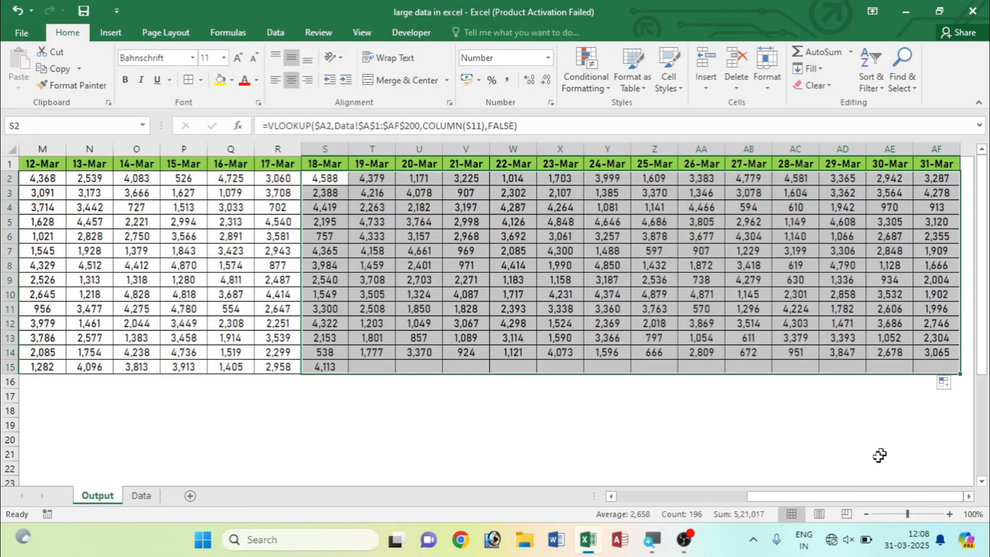
left_click(677, 496)
left_click(707, 236)
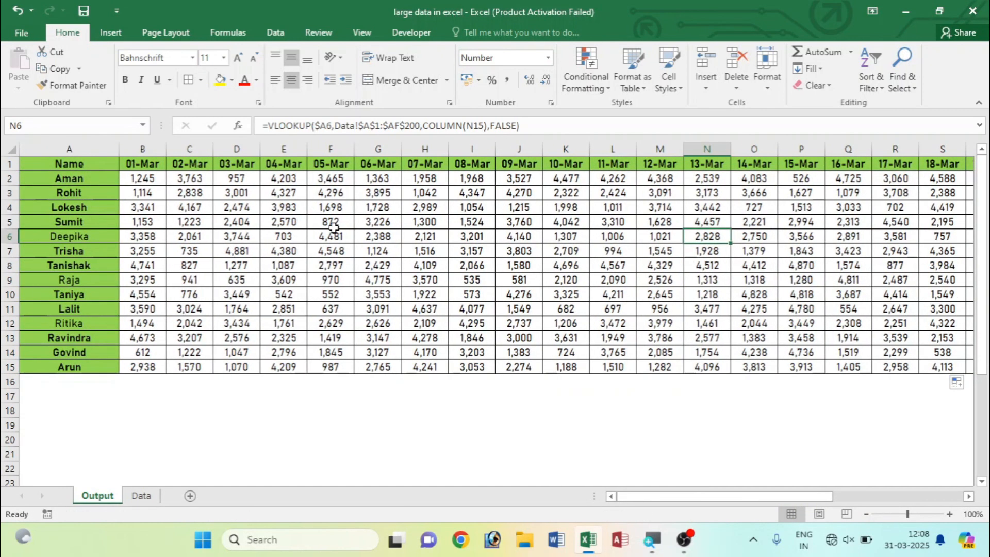
- Replace the name in A5 of the Output sheet with the name copied from A16 of the Data sheet
left_click(82, 221)
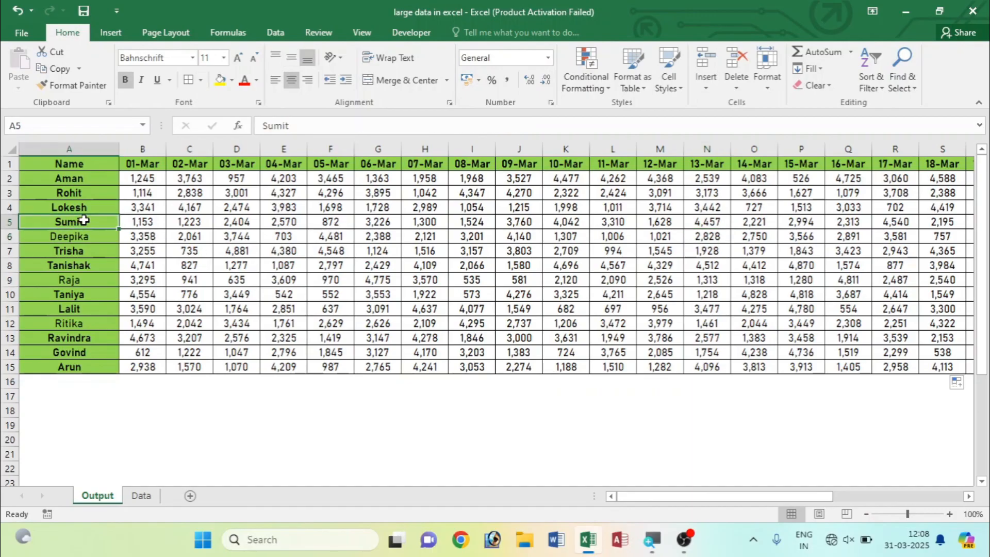
left_click(145, 498)
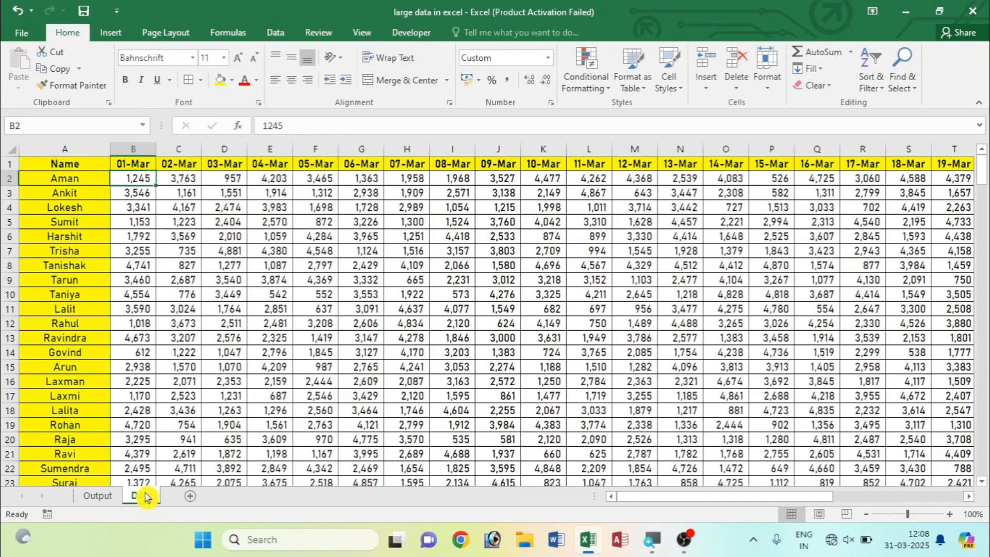
left_click(90, 383)
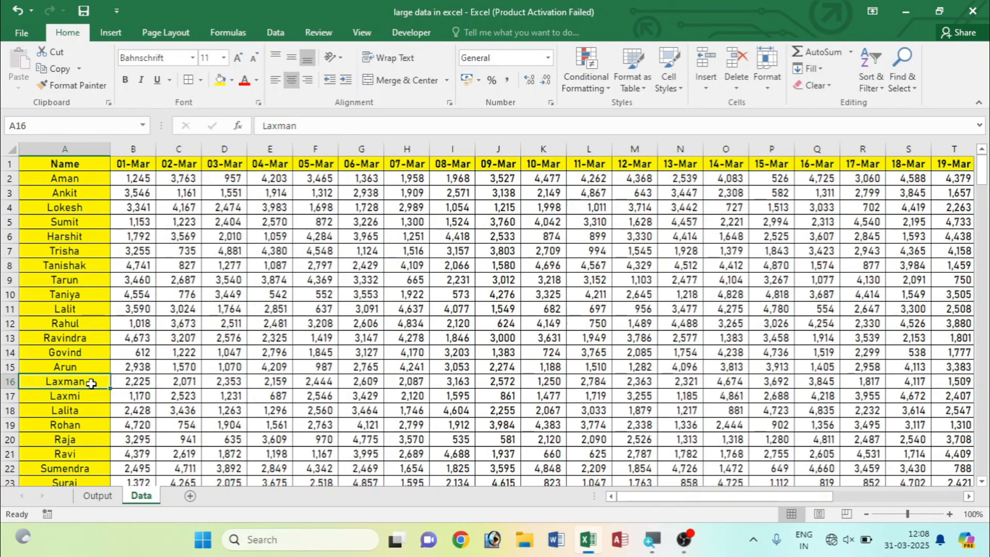
key("ctrl+c")
left_click(98, 496)
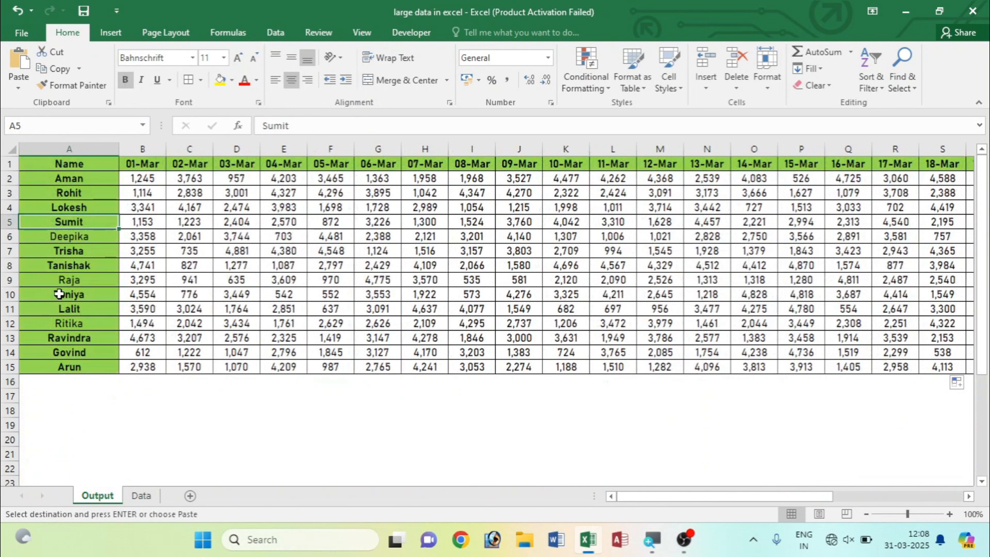
key("ctrl+v")
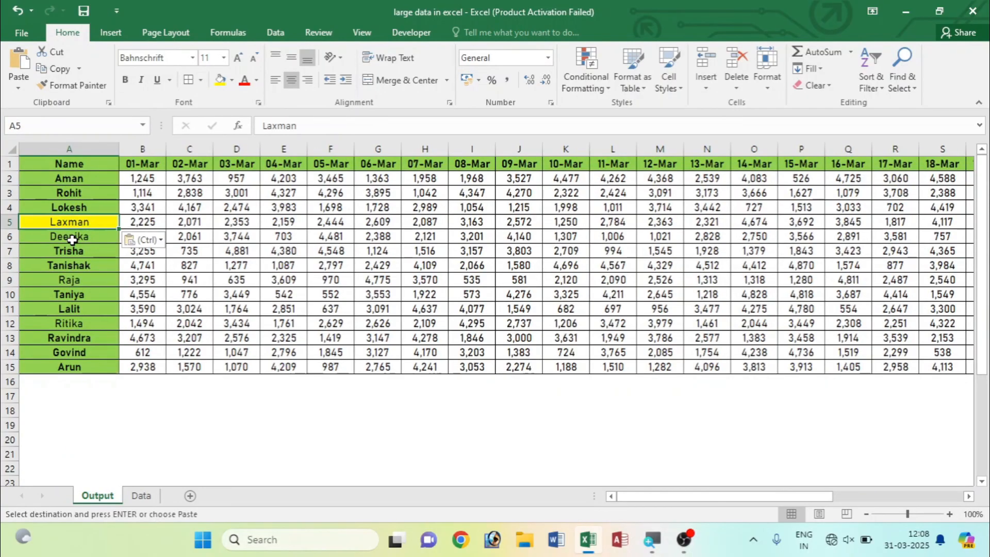
- Compare the 01-Mar result in Output cell B5 with the matching name's value in row 16 of the Data sheet
left_click(134, 224)
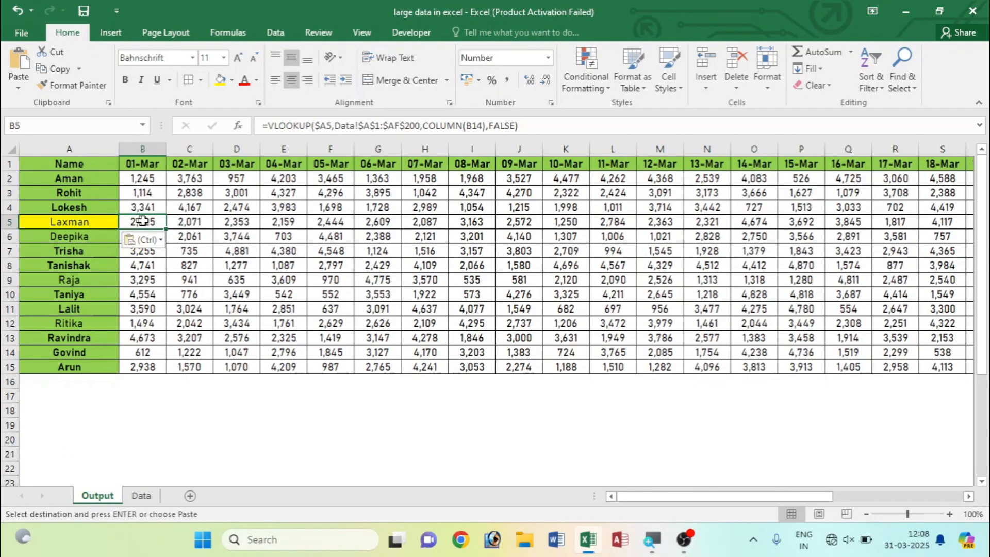
left_click(140, 496)
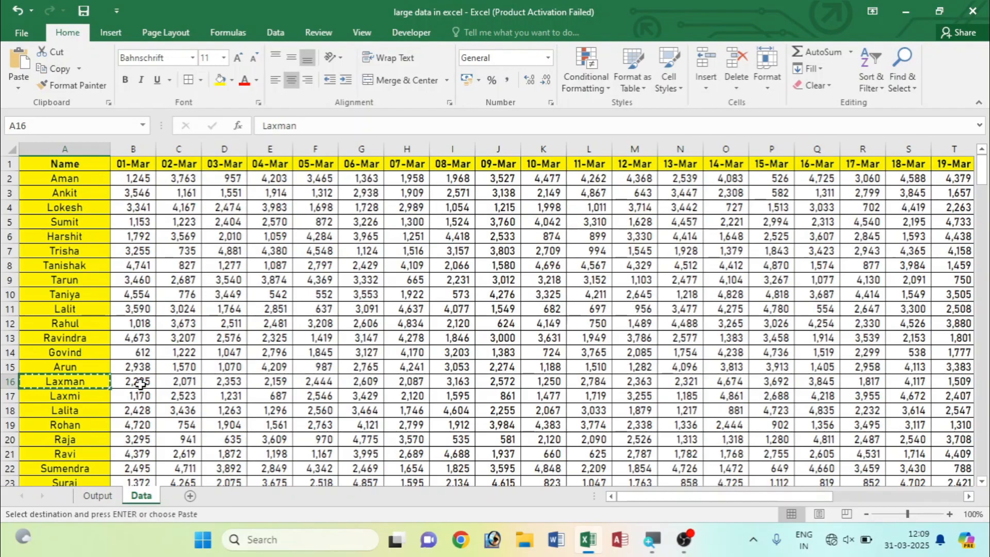
key("Escape")
left_click(109, 496)
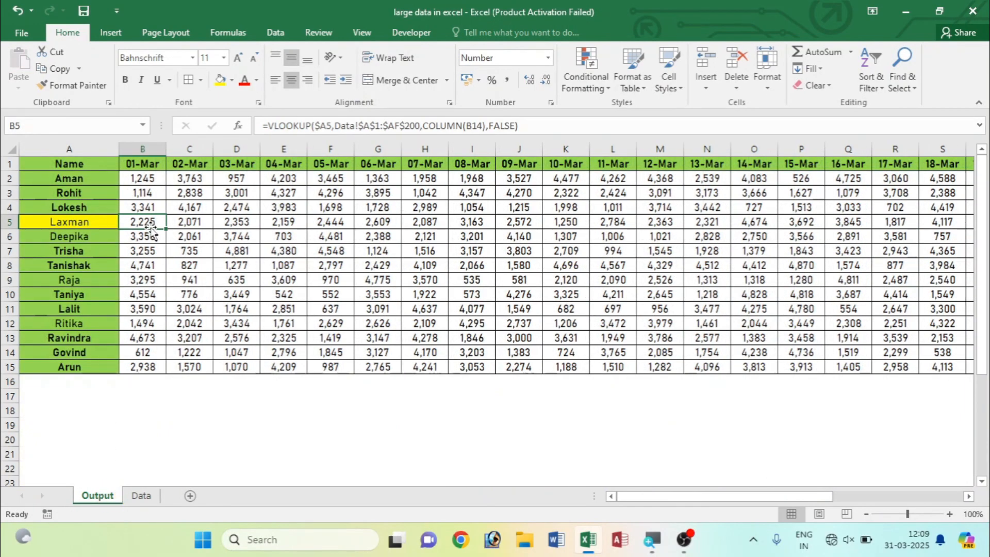
left_click(90, 223)
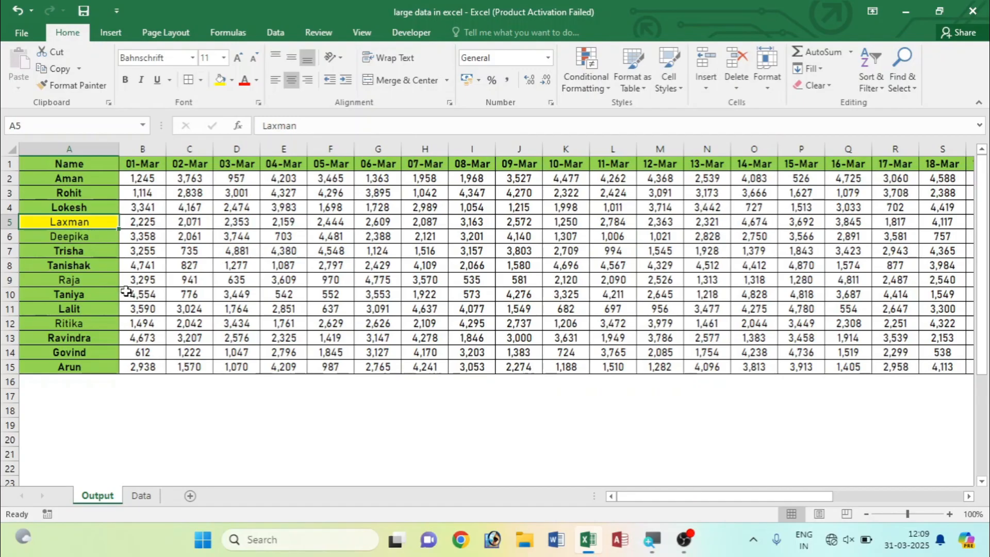
- On the Data sheet, set the first name's 01-Mar value in B2 and 04-Mar value in E2 to 1000
left_click(140, 496)
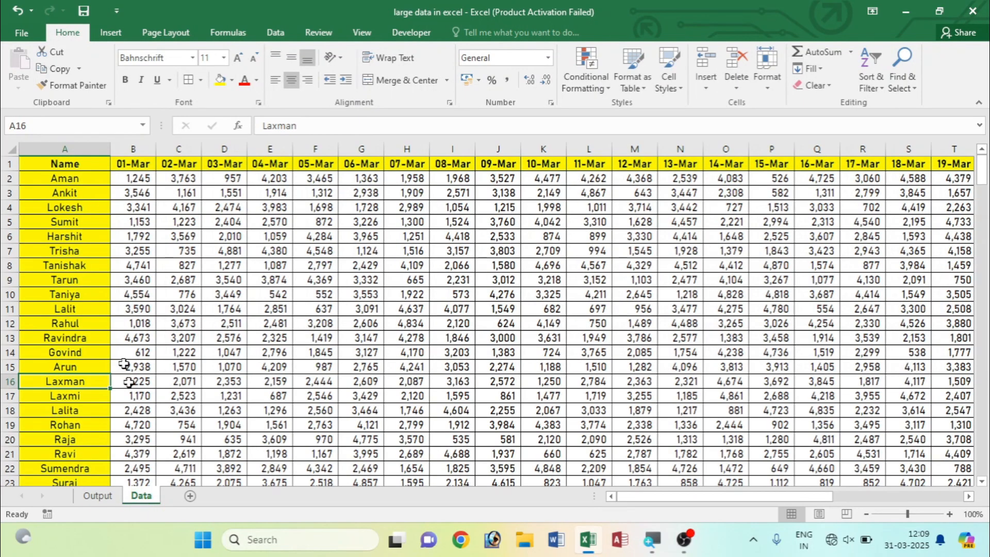
left_click(133, 179)
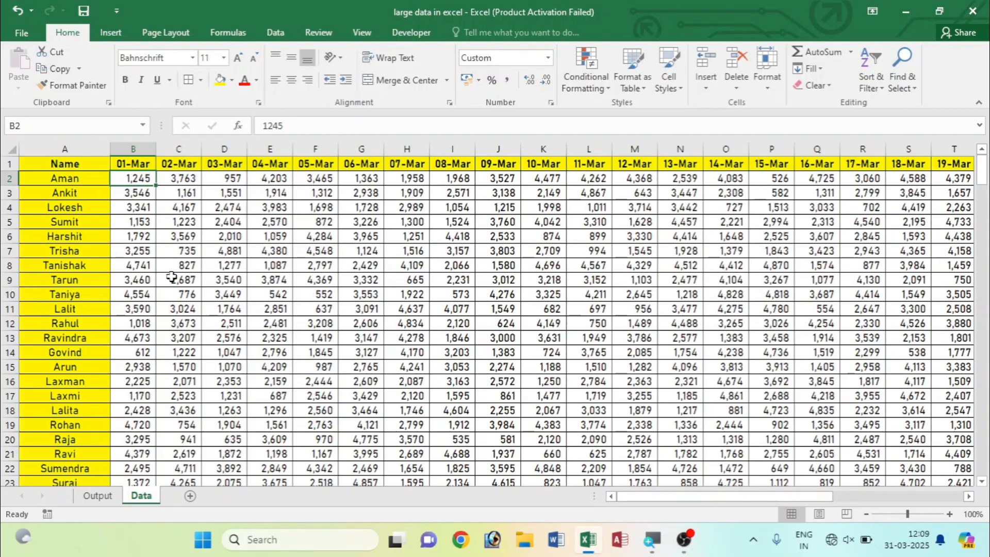
type("1000")
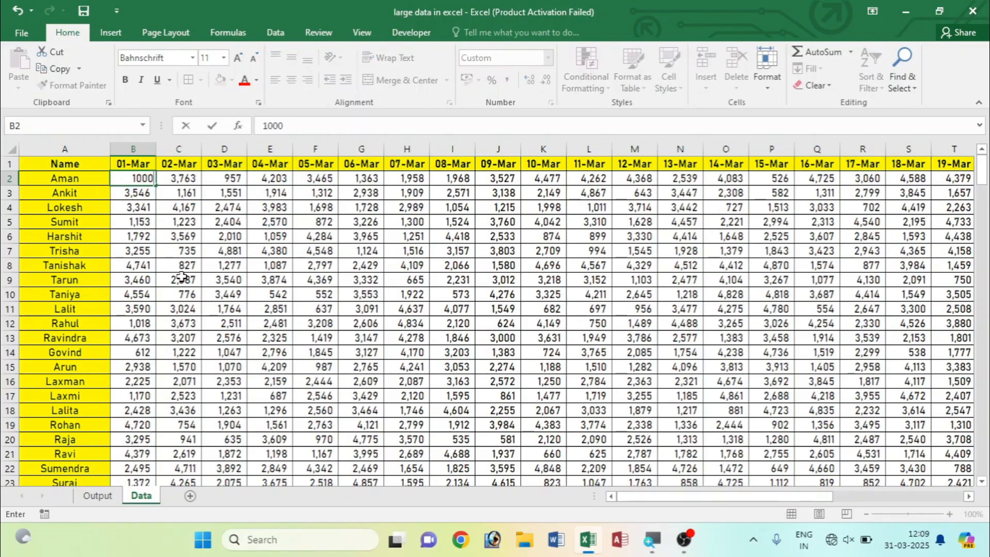
key("Return")
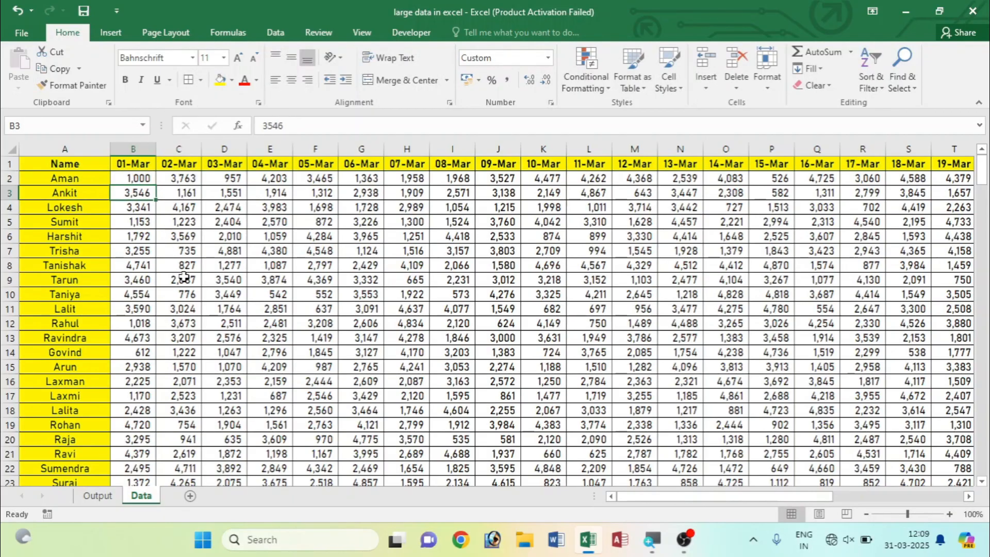
left_click(278, 174)
type("1000")
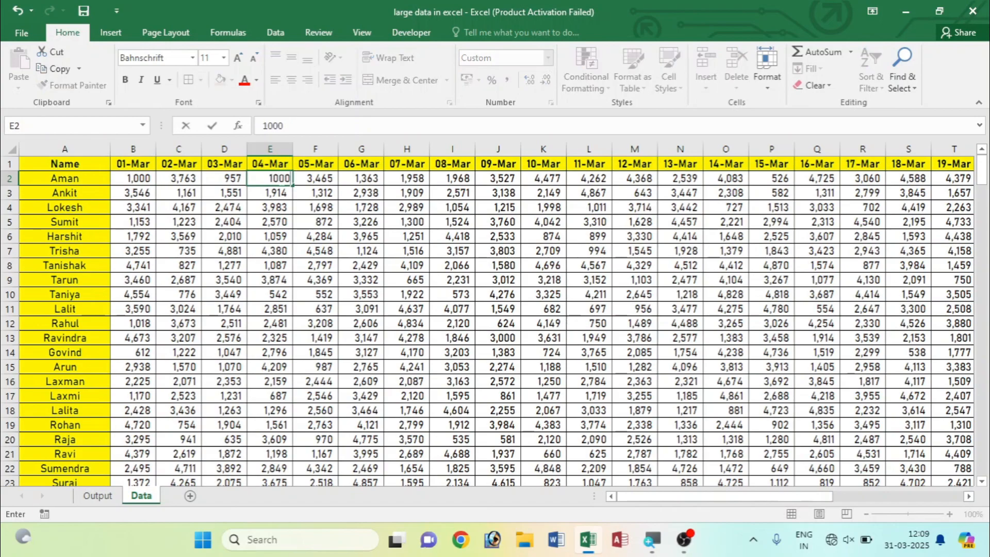
key("Return")
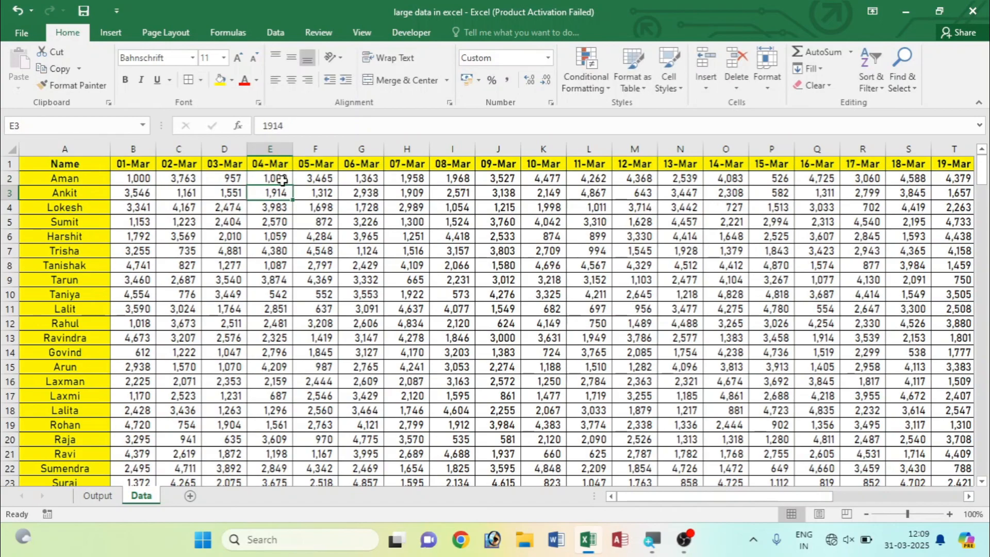
left_click(269, 323)
- Check the lookup results in B2 and E2 of the Output sheet against the edited Data sheet values
left_click(96, 495)
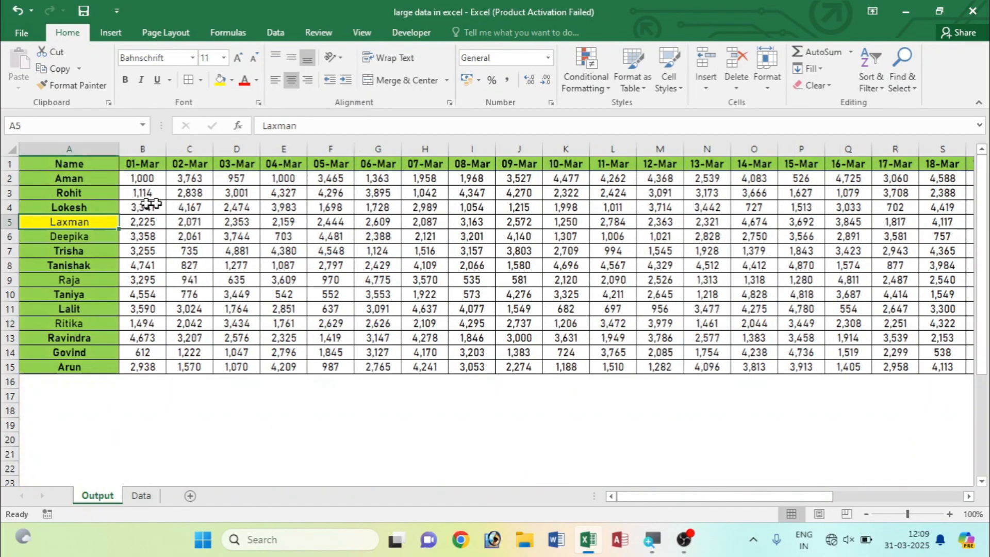
left_click(149, 176)
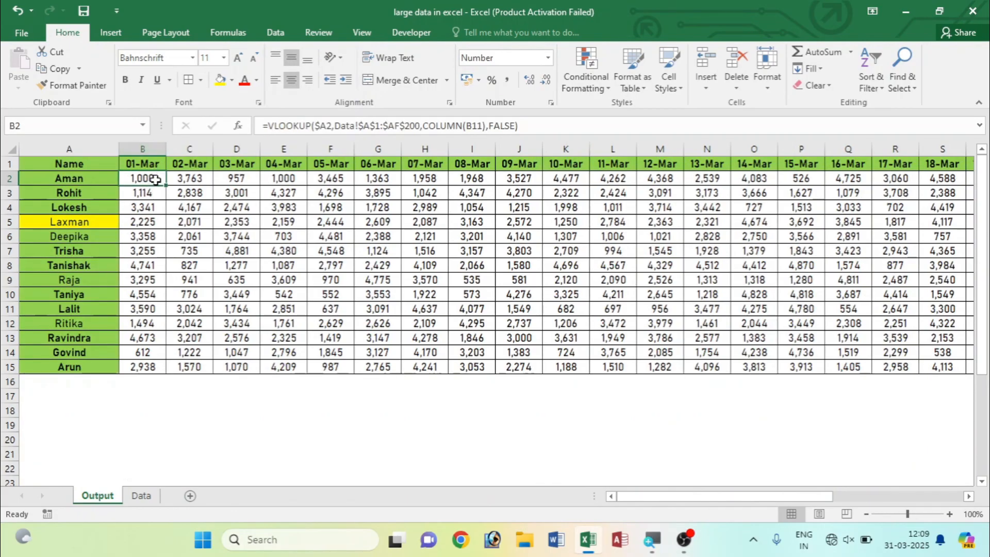
left_click(289, 184)
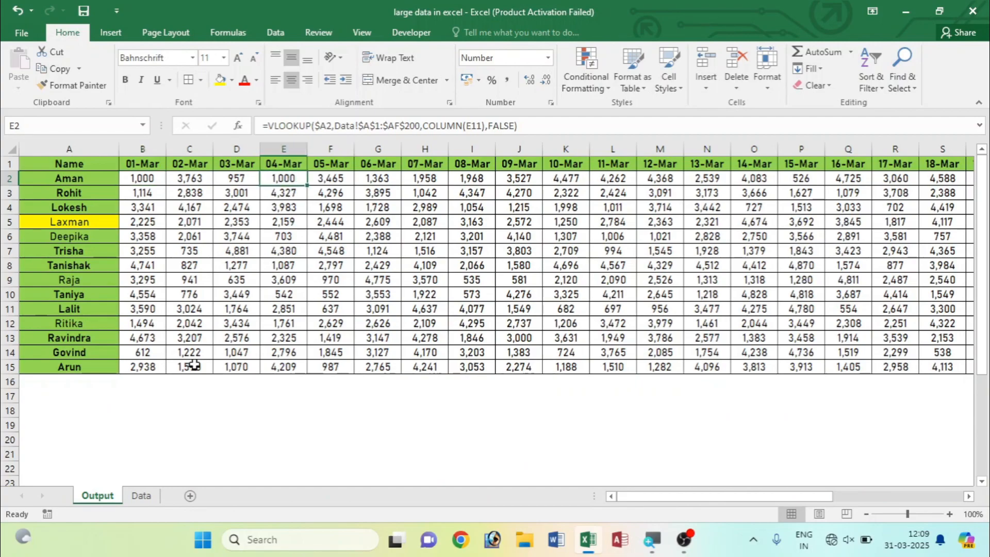
key("ctrl+Page_Down")
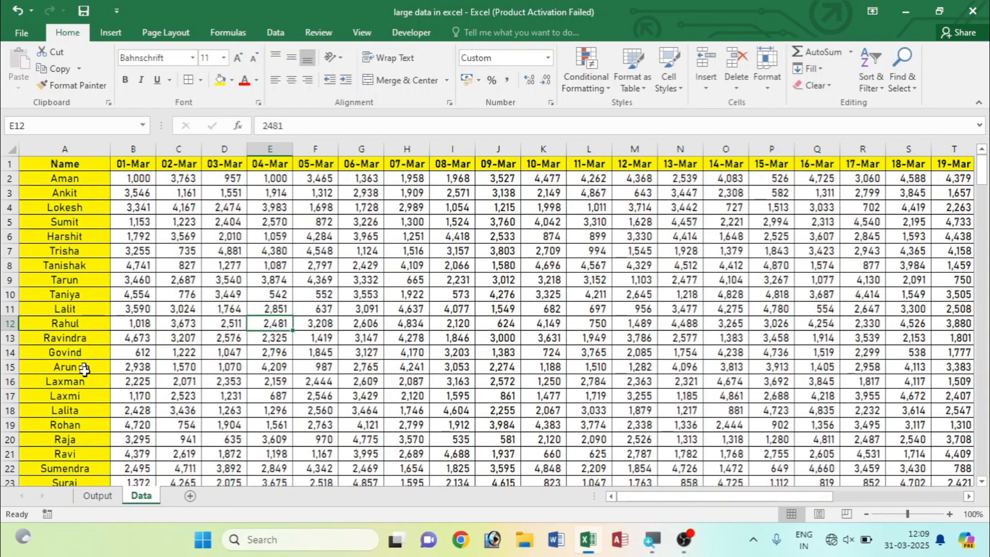
left_click(98, 493)
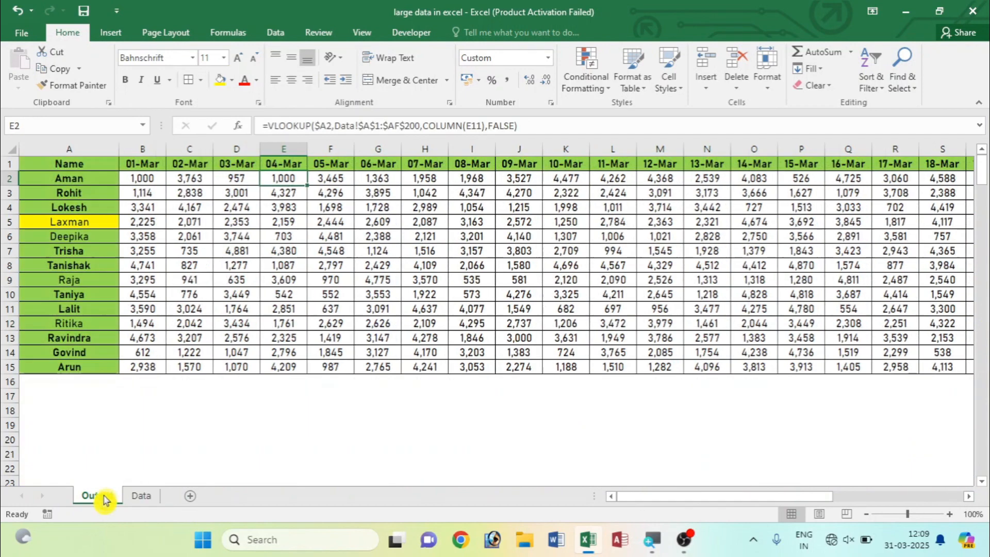
- Clear the VLOOKUP formula from C2 on the Output sheet
left_click(193, 175)
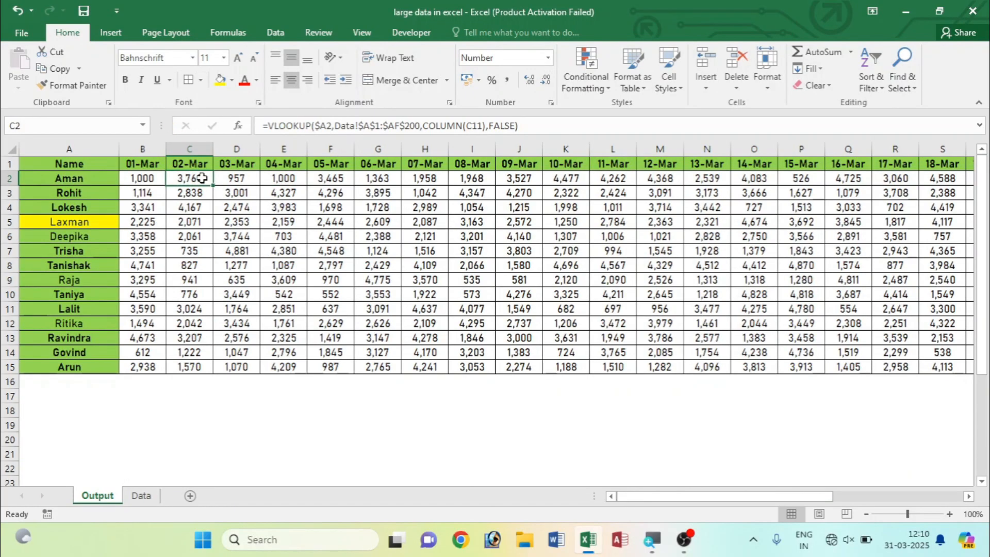
double_click(194, 175)
key("Return")
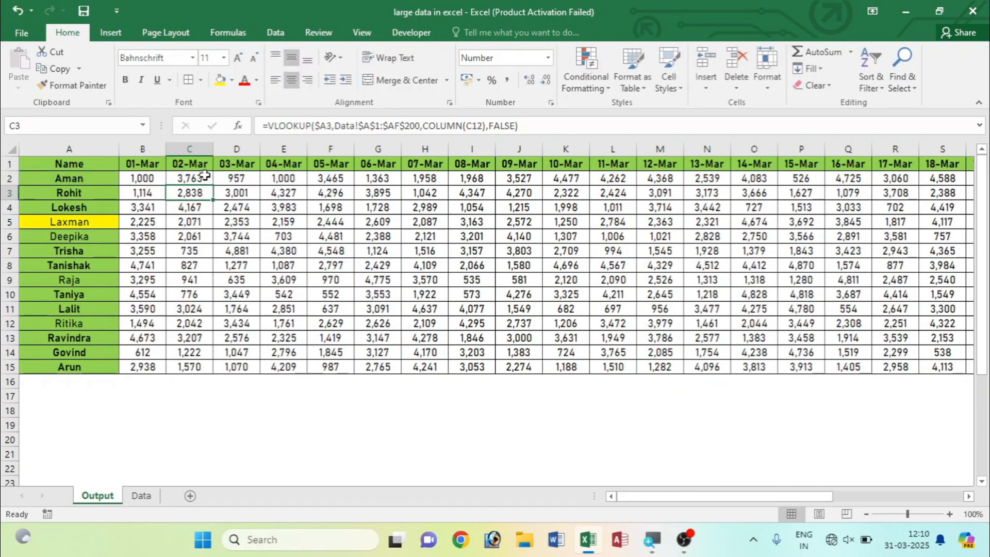
left_click(206, 176)
key("Delete")
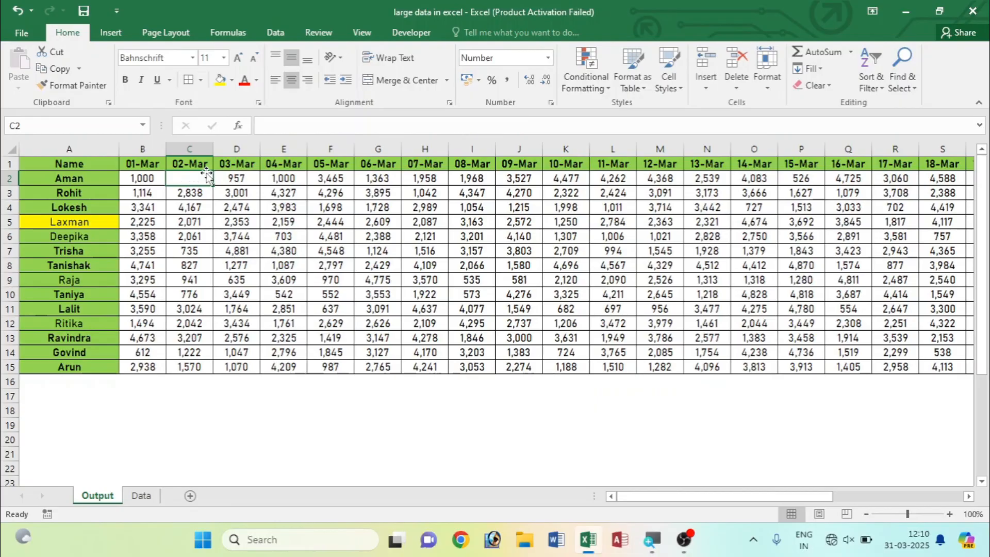
left_click(191, 218)
- Start a VLOOKUP formula in cell C2 of the Output sheet with A2 as the lookup value
left_click(201, 178)
type("=vl")
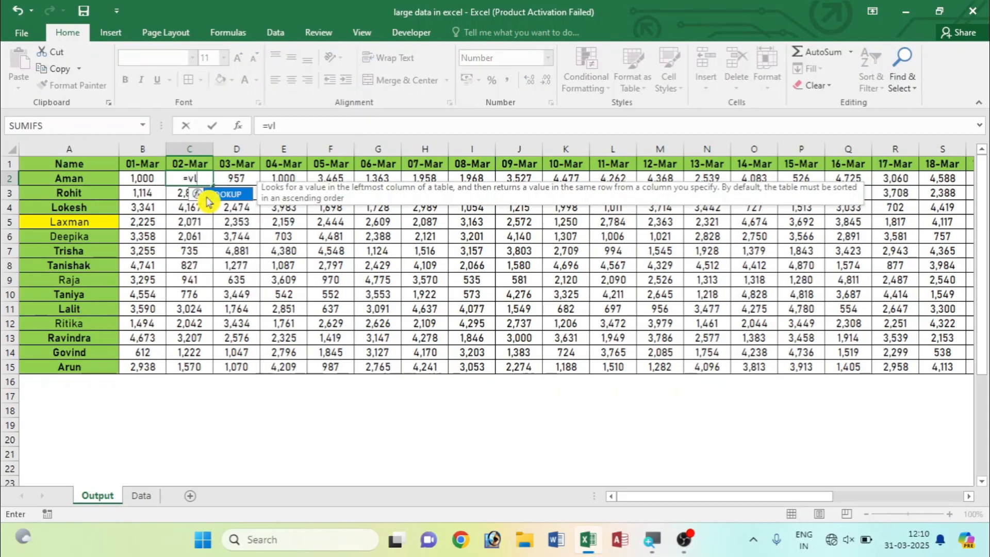
double_click(206, 197)
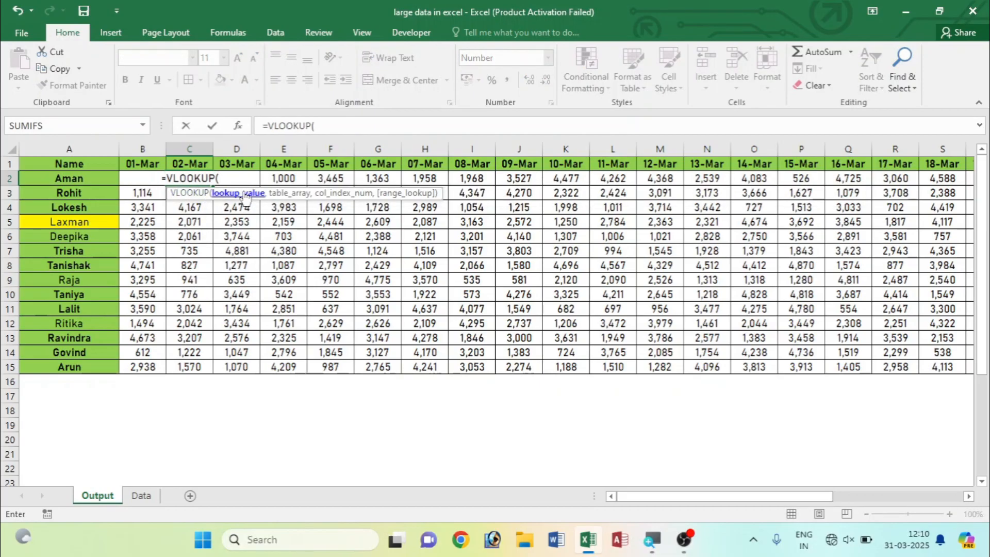
left_click(92, 175)
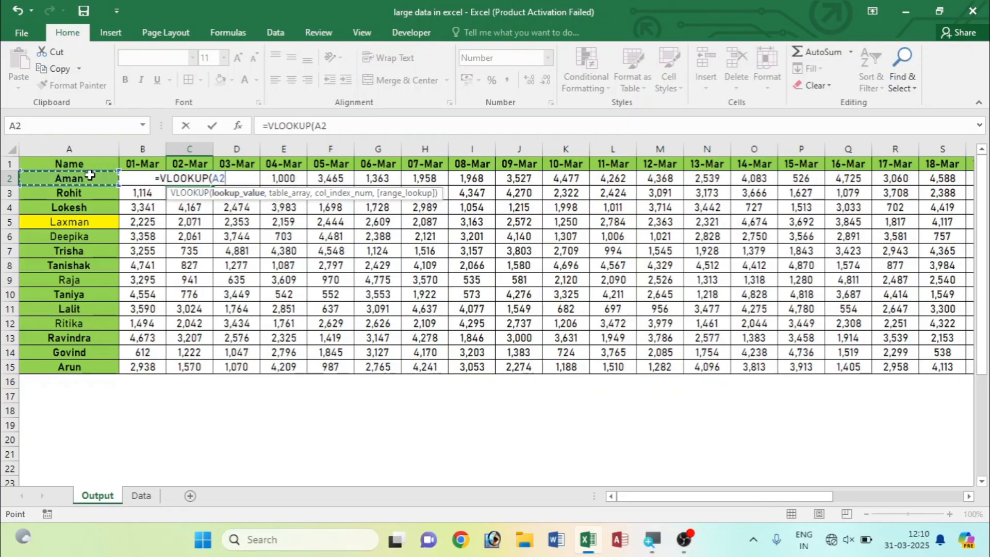
type(",")
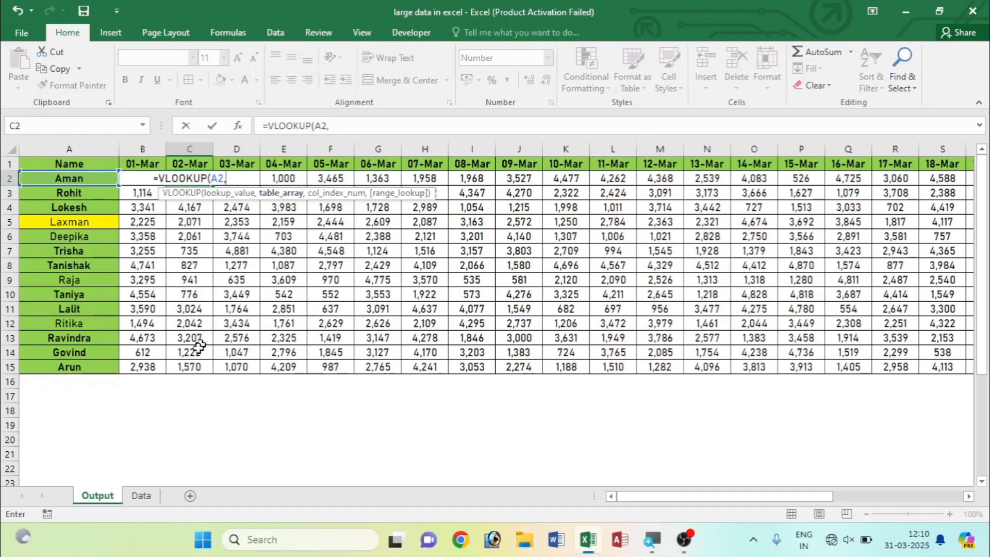
- Set the VLOOKUP's table array to the range A1:AF200 on the Data sheet
left_click(143, 496)
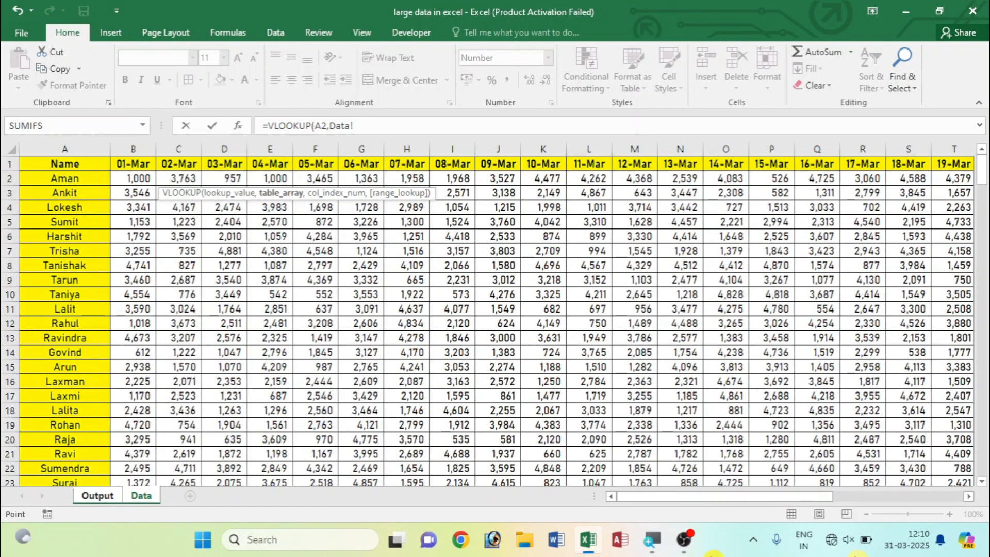
left_click(59, 163)
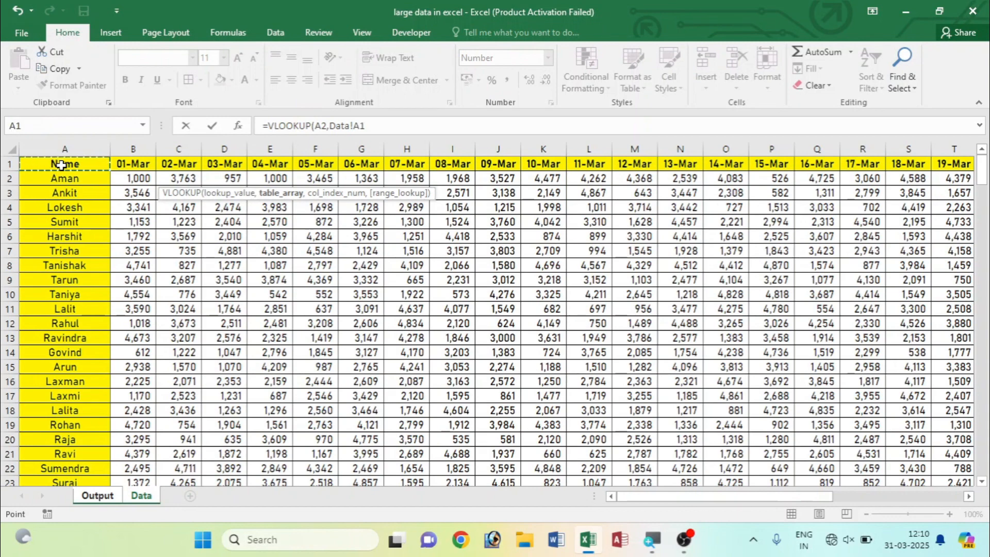
key("ctrl+shift+Right")
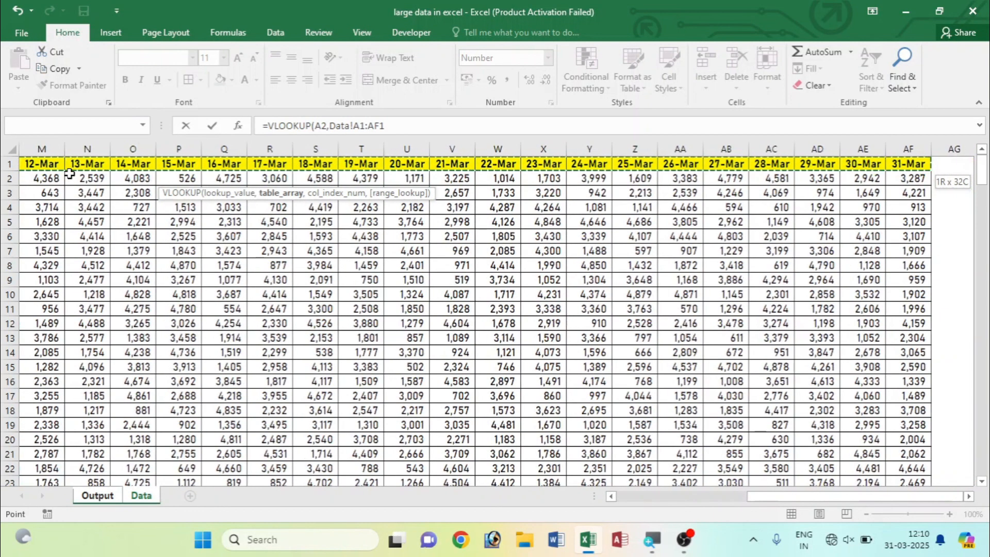
key("ctrl+shift+Down")
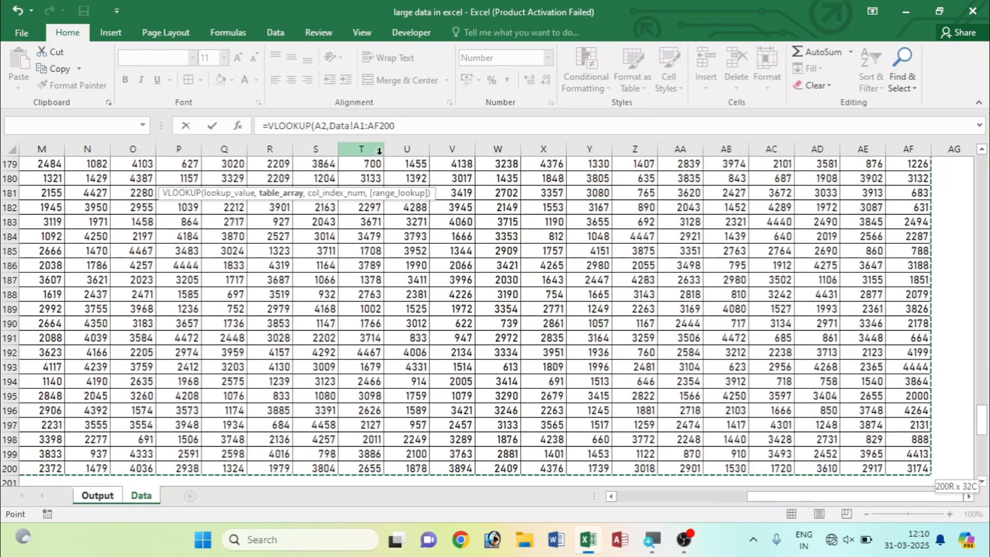
left_click(396, 126)
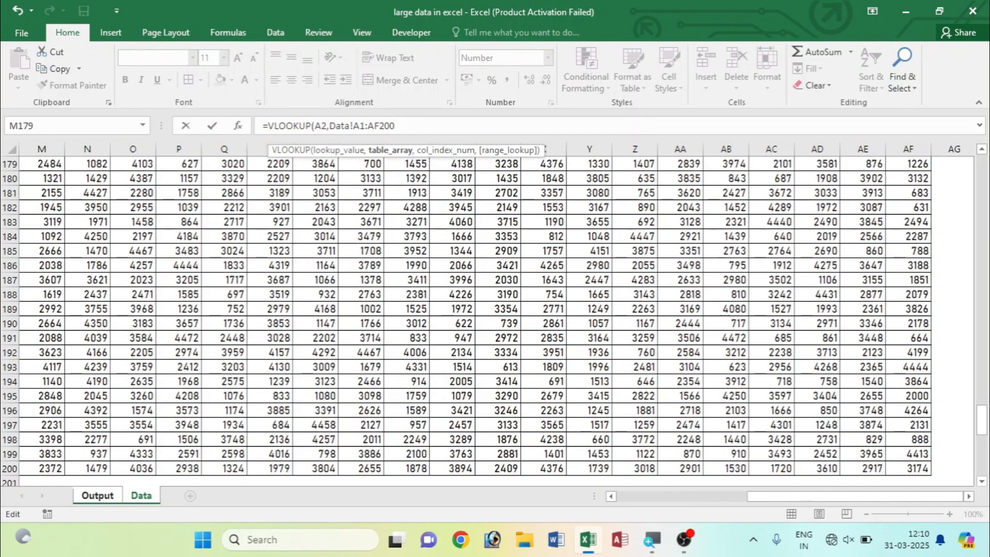
type(",")
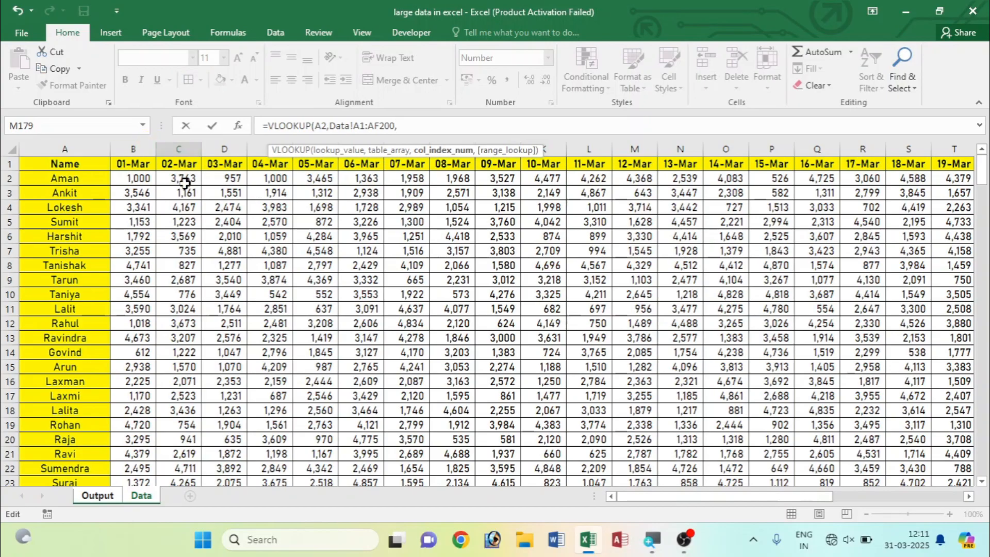
- Complete the VLOOKUP in C2 with column index 3 and an exact match (FALSE)
type("3,")
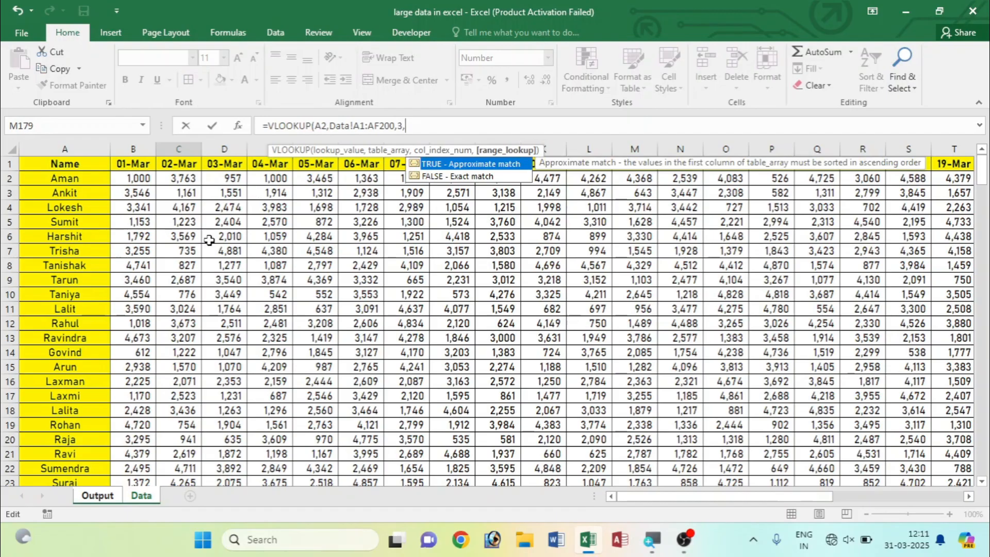
left_click(482, 178)
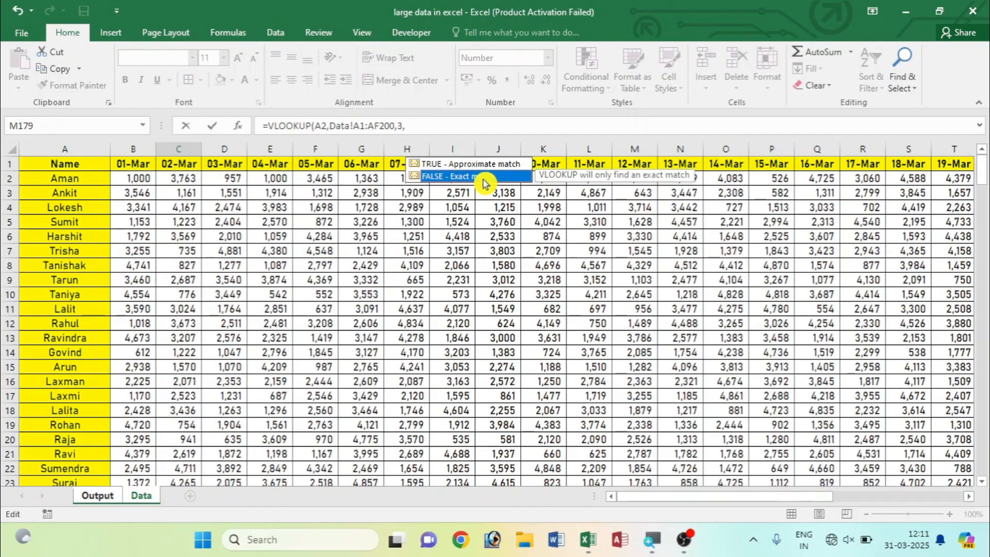
double_click(487, 178)
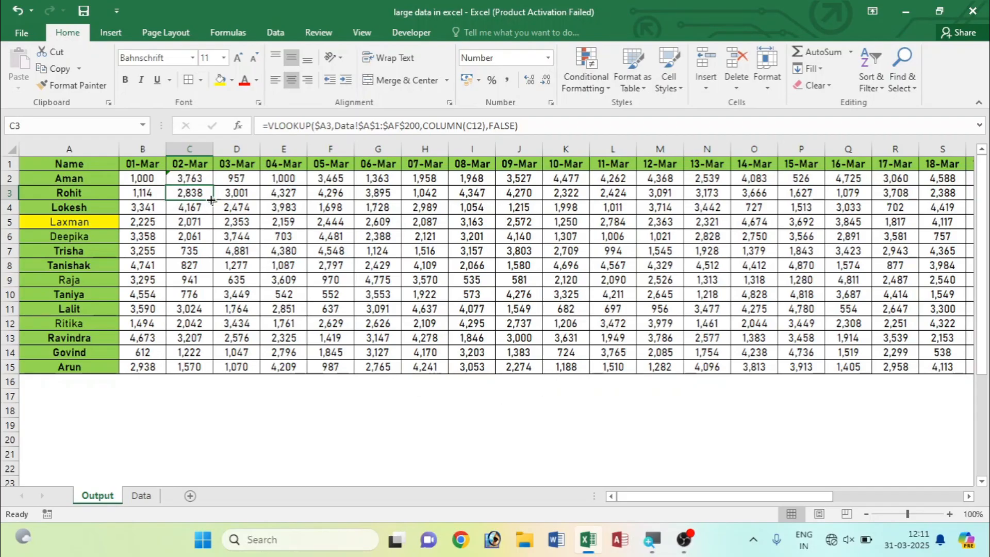
- Replace the column index in C2's VLOOKUP formula with COLUMN(C6)
double_click(204, 178)
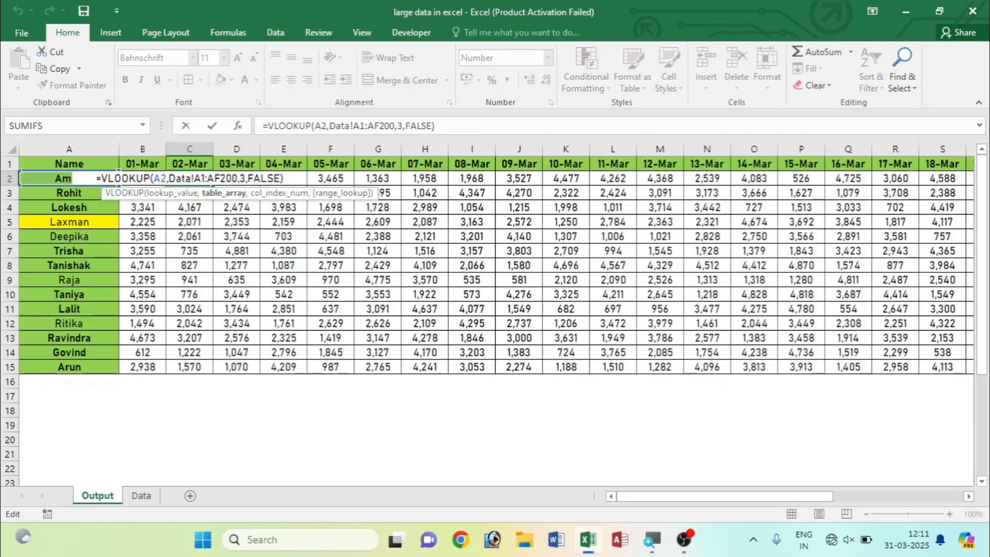
left_click(238, 177)
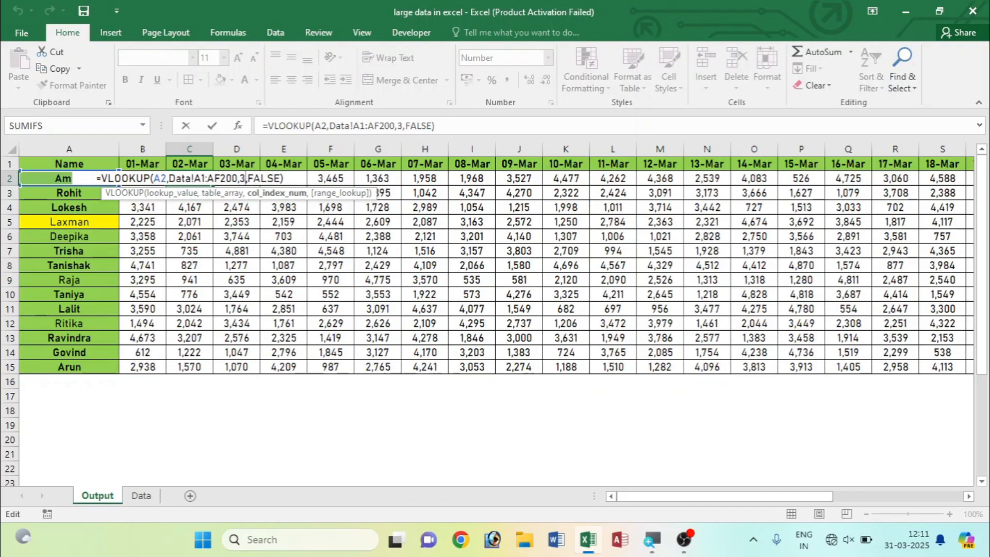
key("BackSpace")
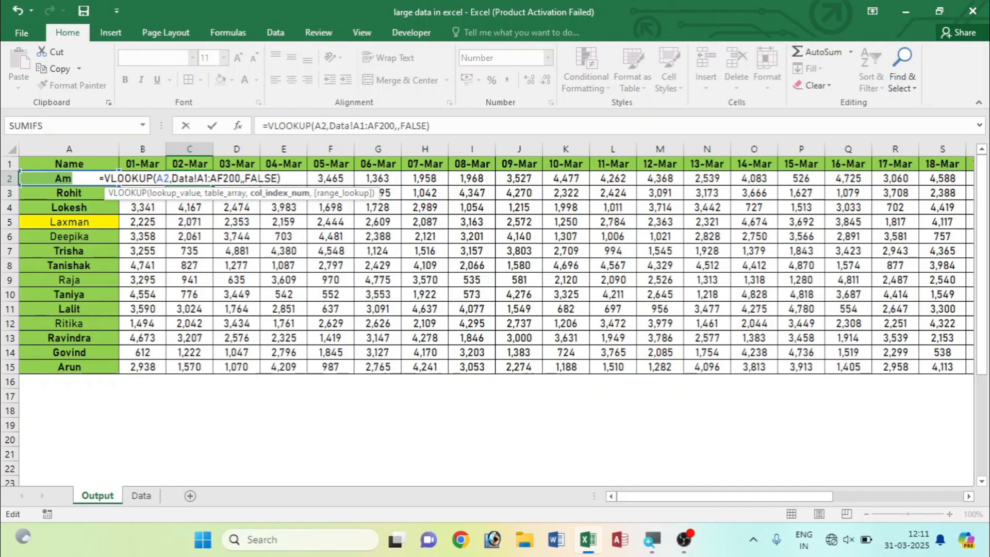
type("c")
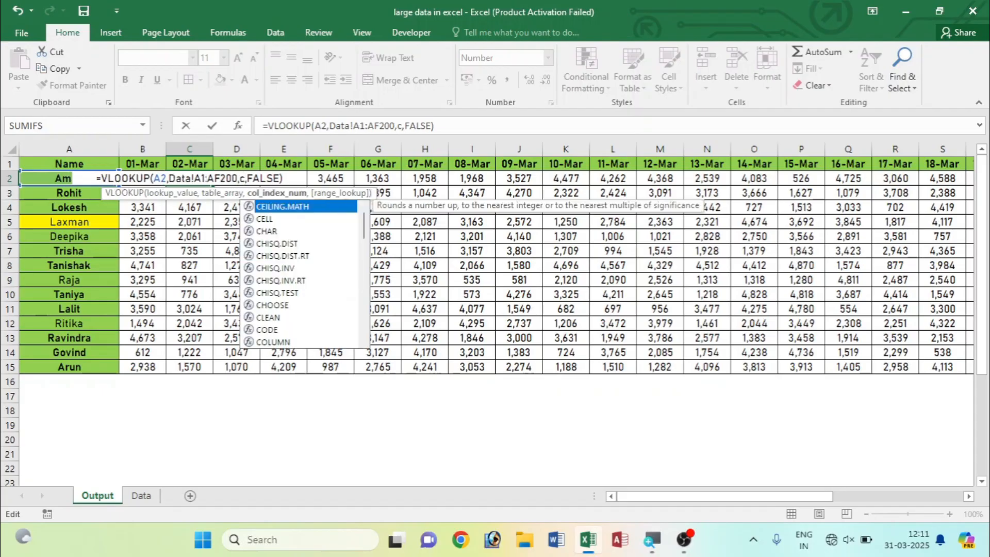
type("ol")
key("Tab")
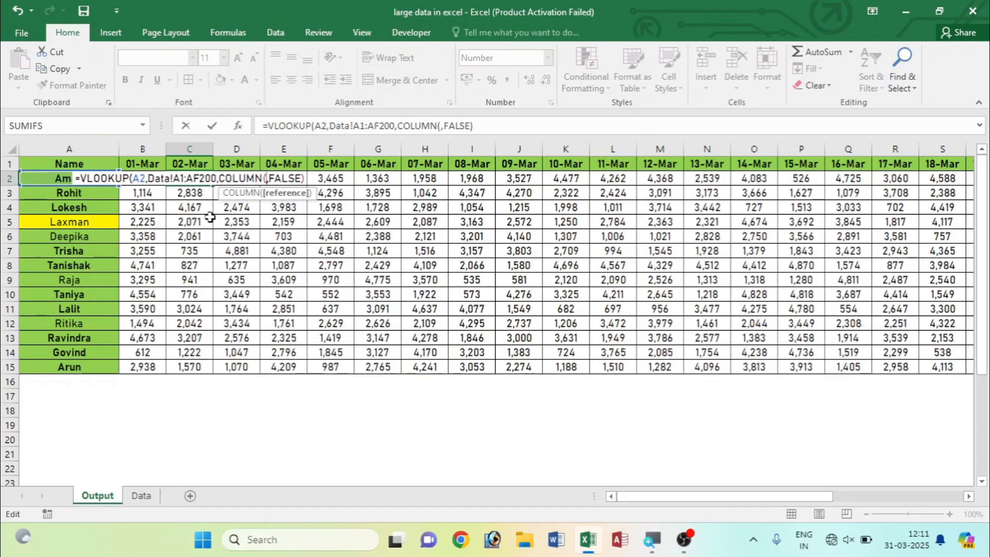
left_click(189, 237)
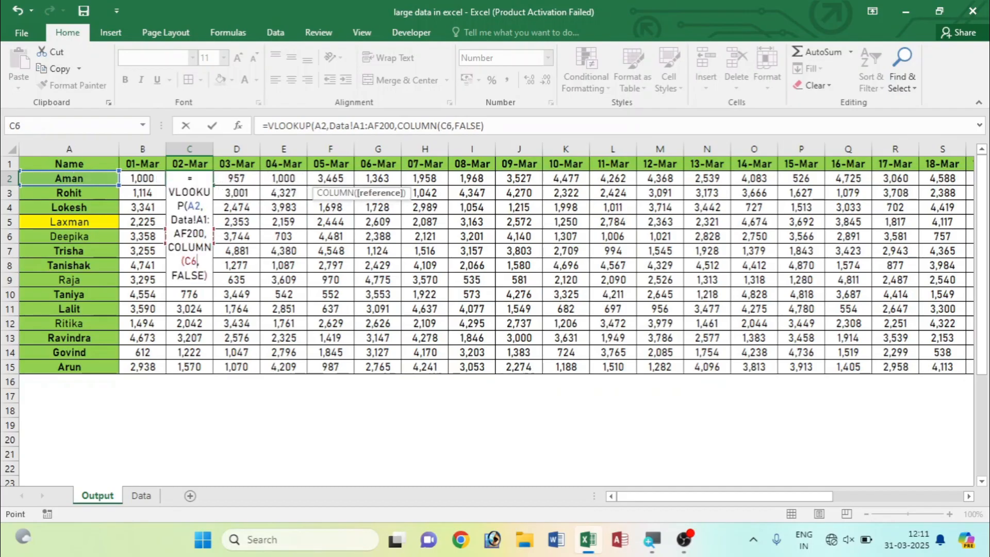
type(")")
key("Return")
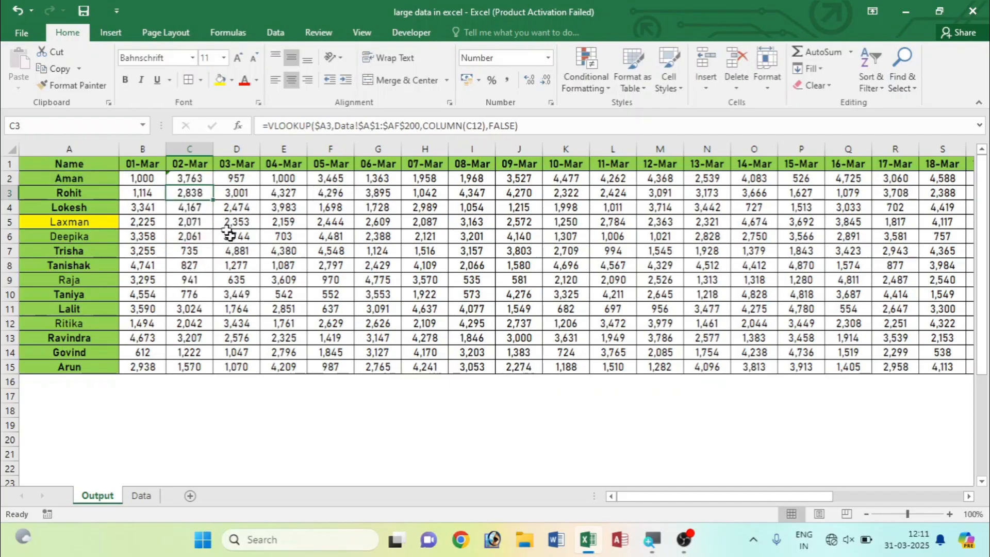
- Make C2's table array absolute as Data!$A$1:$AF$200 and lock the lookup value's column as $A2
left_click(200, 180)
double_click(200, 180)
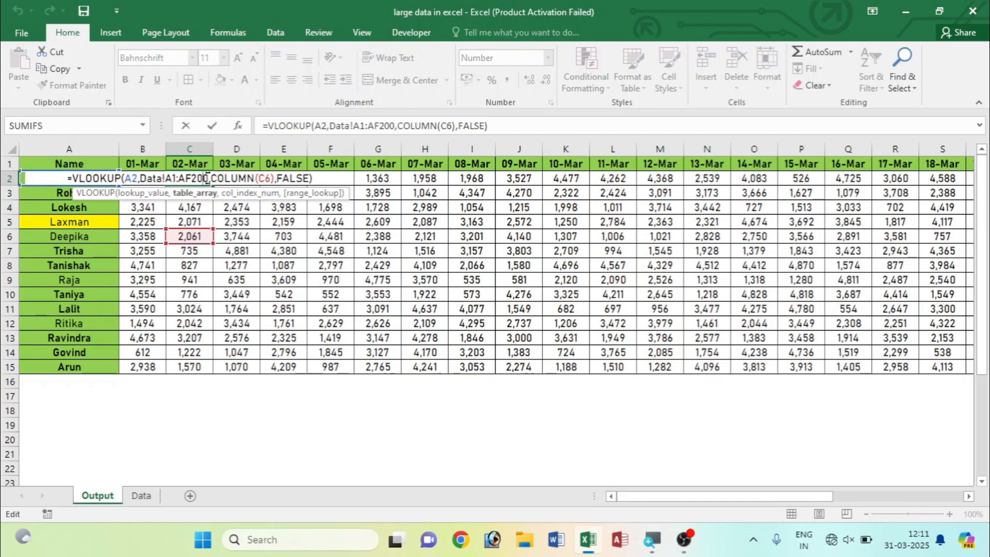
left_click_drag(208, 178, 153, 178)
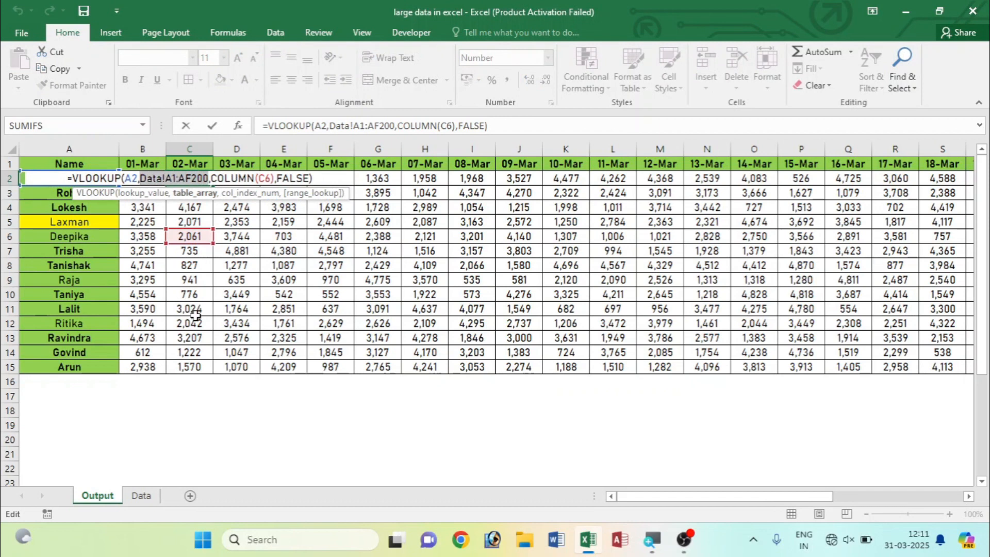
key("F4")
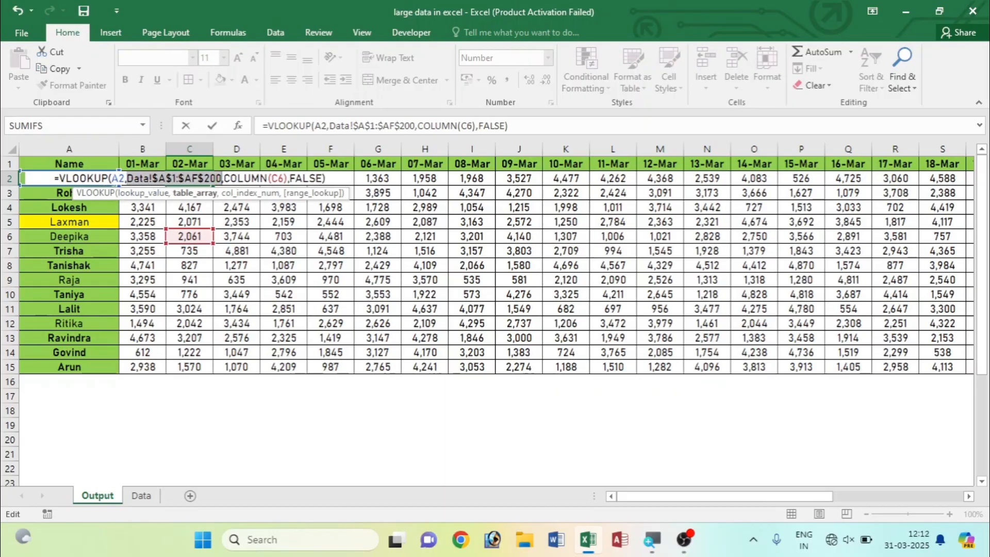
left_click(126, 179)
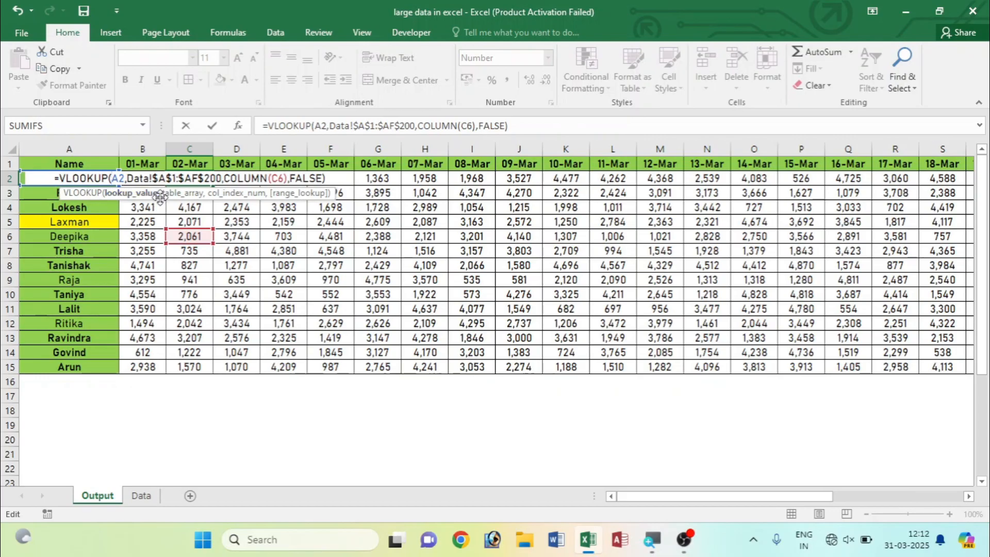
type("$")
key("Return")
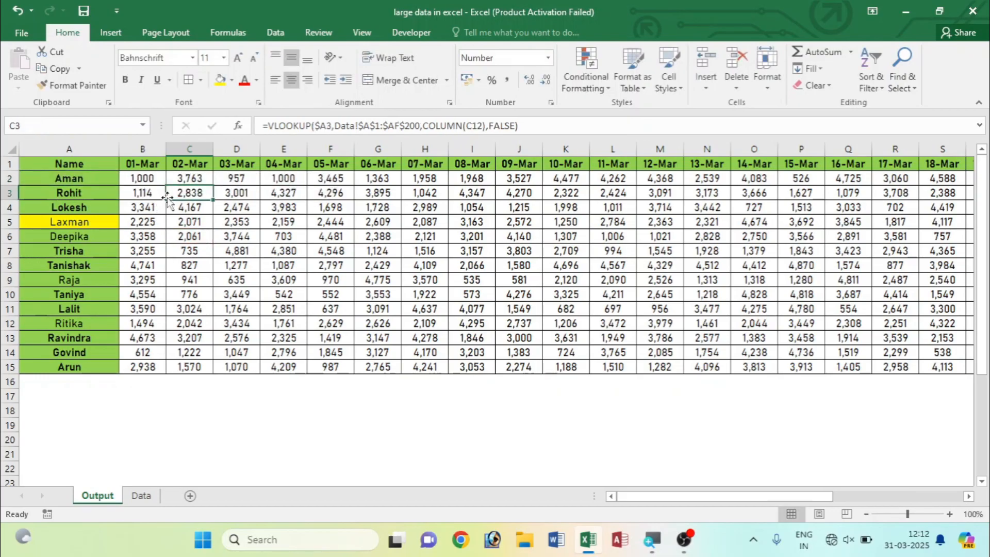
- Fill the VLOOKUP formula from C2 across to D2 on the Output sheet
left_click(204, 178)
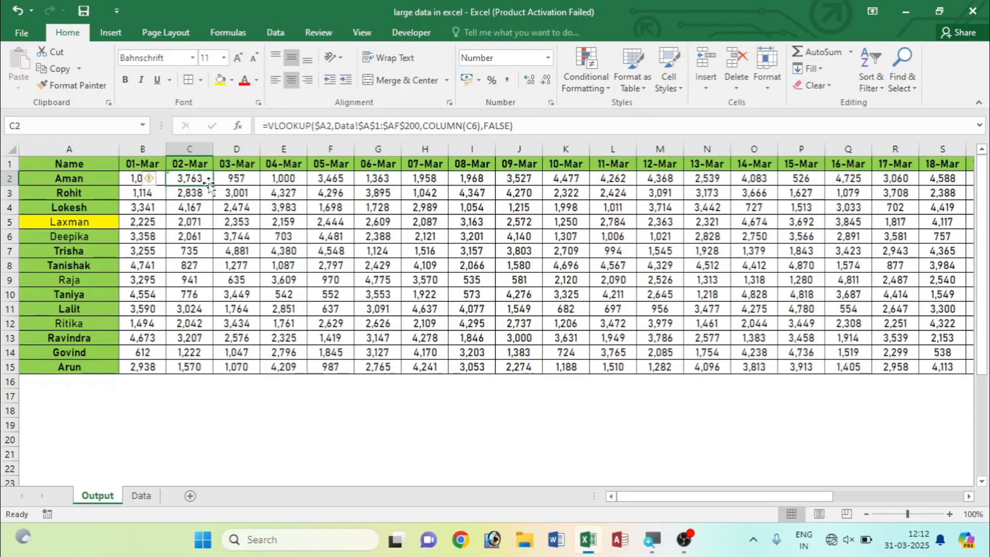
left_click_drag(212, 184, 258, 181)
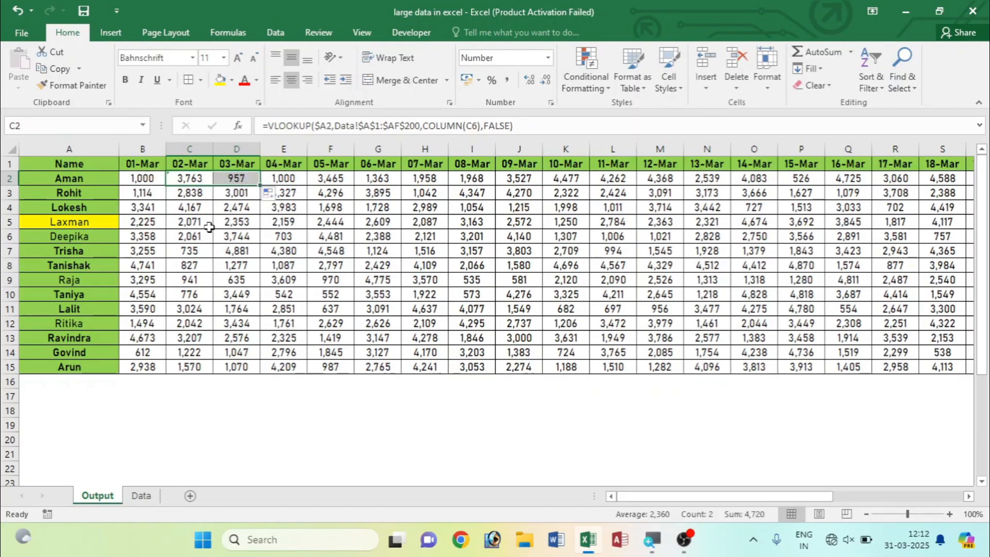
left_click(209, 233)
- Compare C2's 02-Mar lookup result on the Output sheet with the first name's value on the Data sheet
left_click(197, 178)
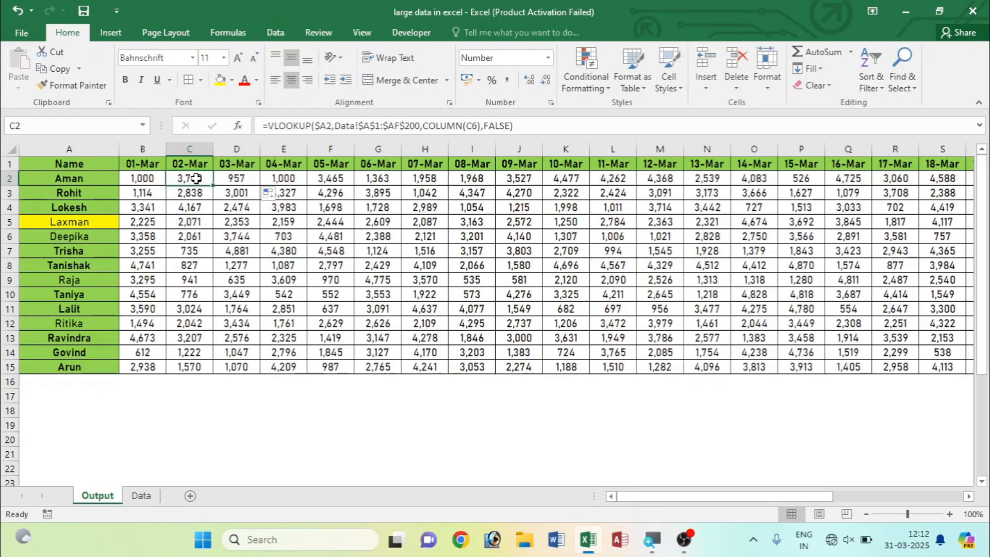
left_click(139, 496)
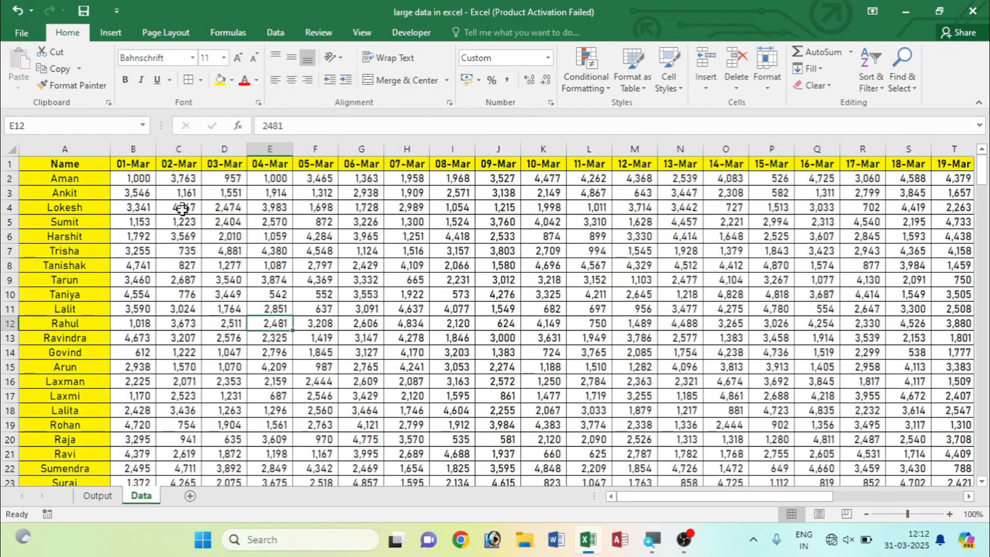
left_click(98, 496)
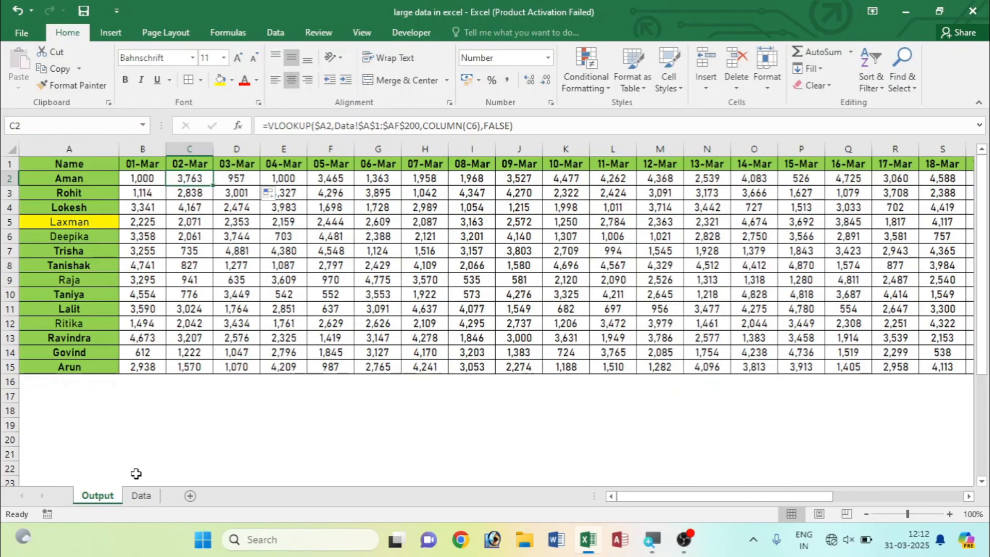
- Copy the name in Data cell A21 into Output cell A14 and check the lookups in B14 and C14
left_click(141, 495)
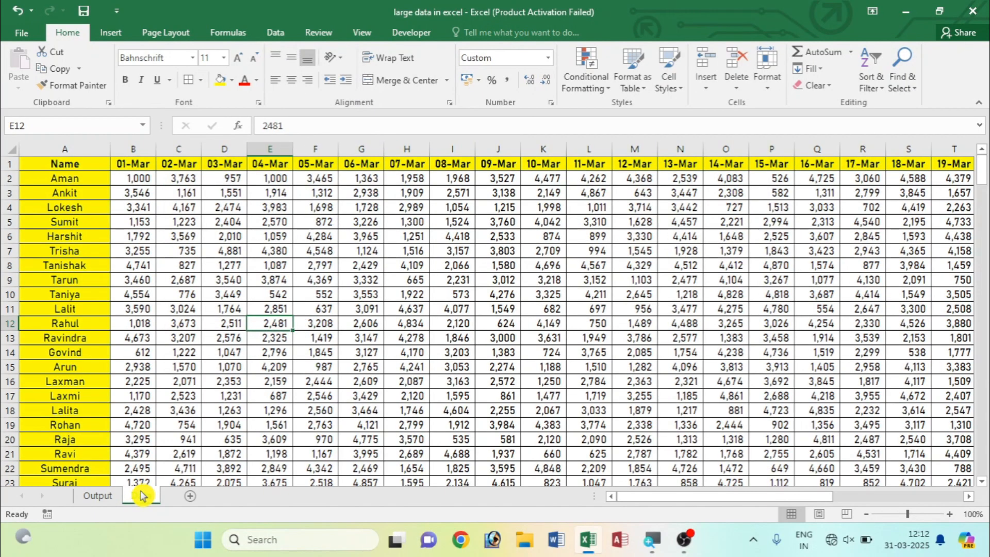
left_click(91, 454)
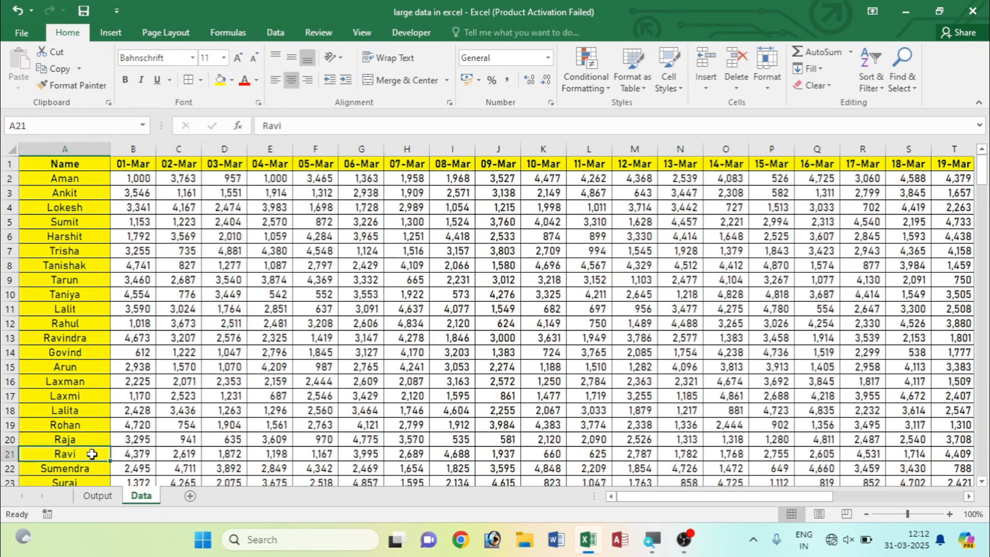
key("ctrl+c")
left_click(90, 497)
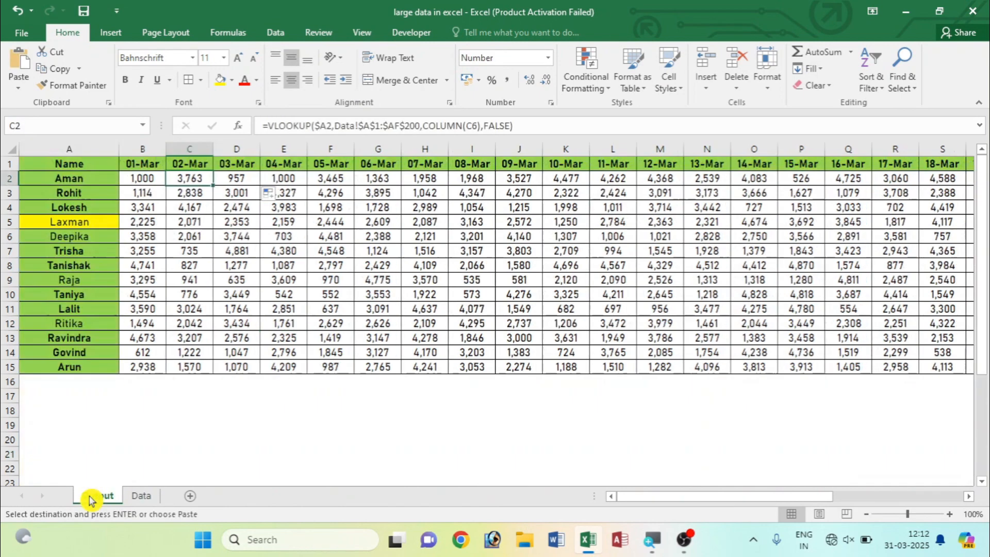
left_click(72, 352)
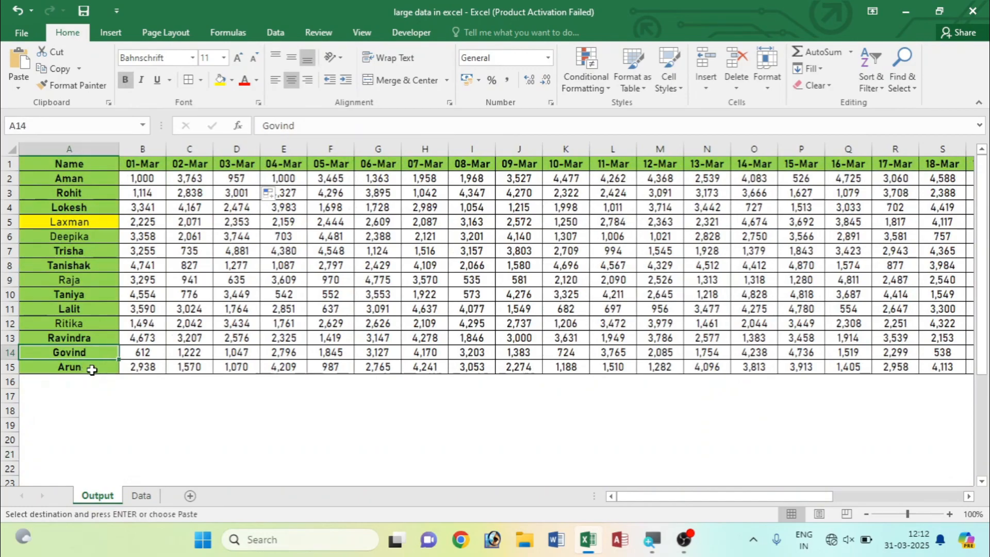
key("ctrl+v")
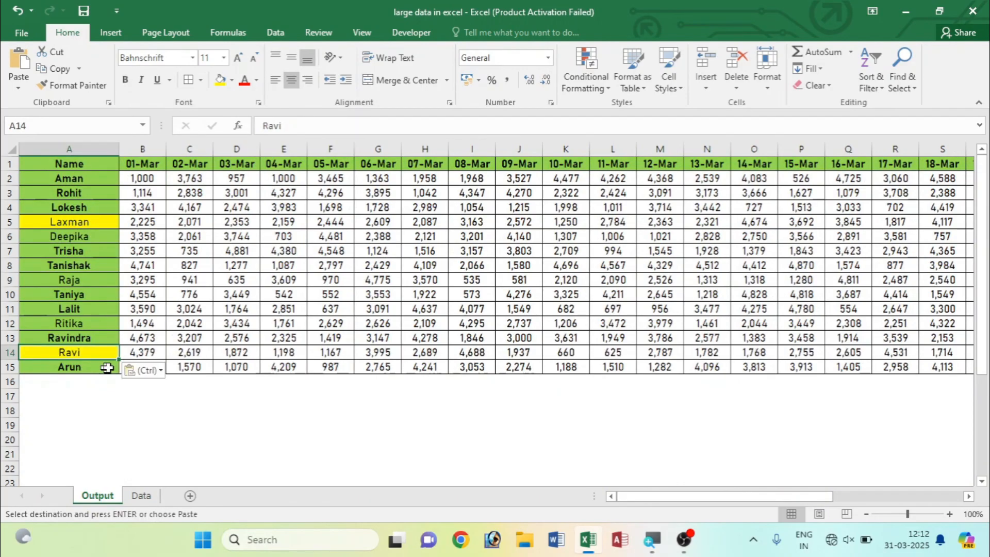
left_click(141, 352)
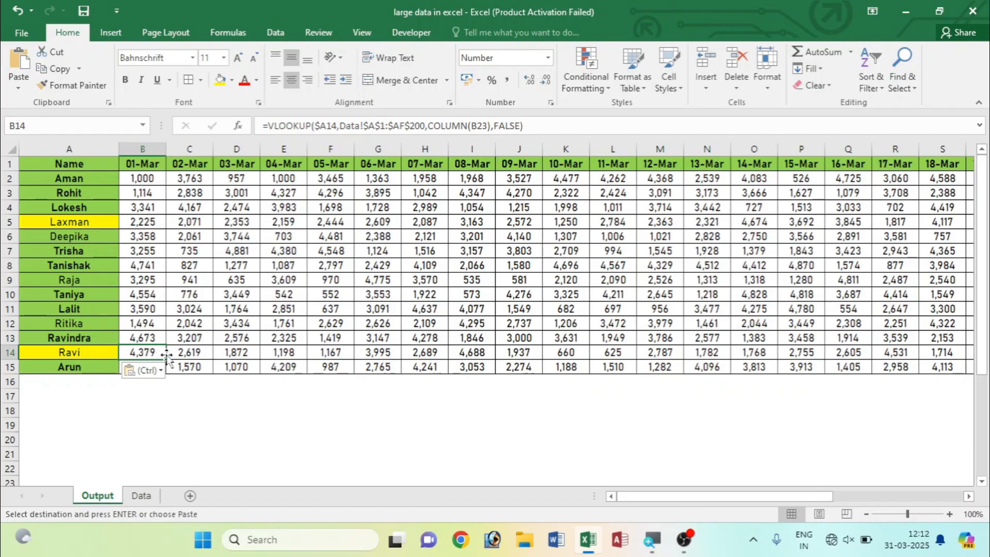
left_click(195, 354)
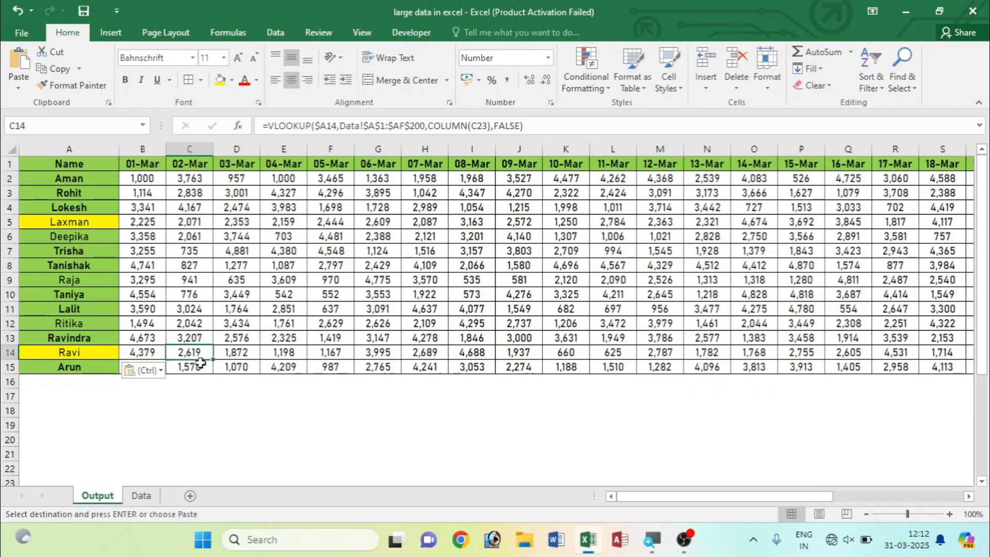